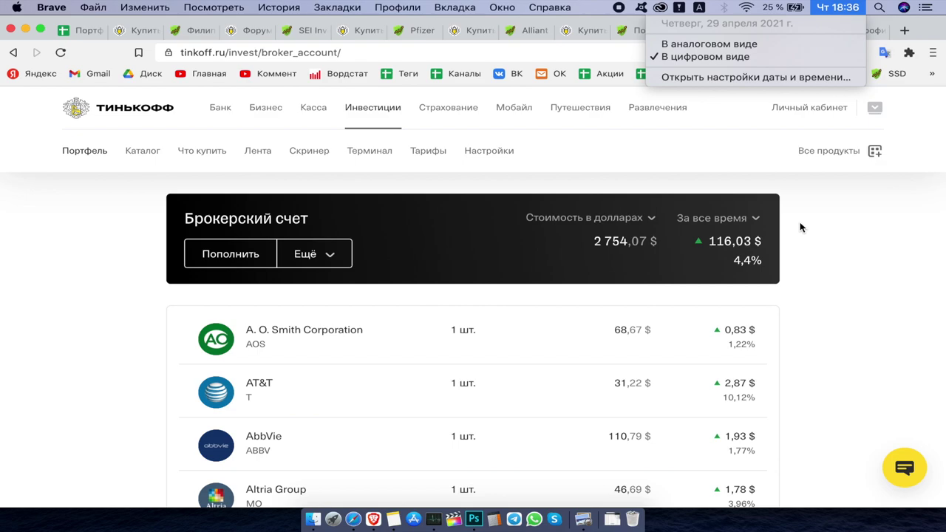
Step: Review the columns of the Портфель sheet from Тикер across to Хронология
{"action": "left_click", "coordinate": [841, 263]}
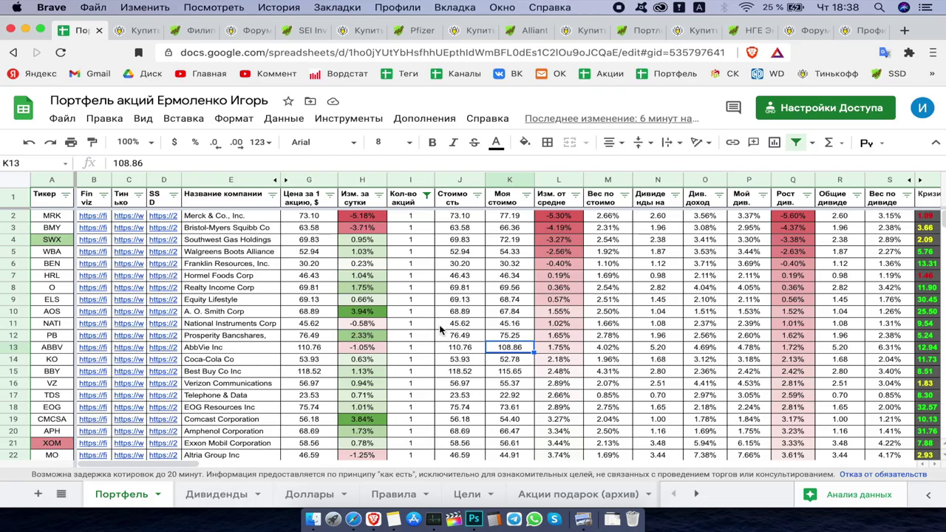
{"action": "left_click", "coordinate": [50, 179]}
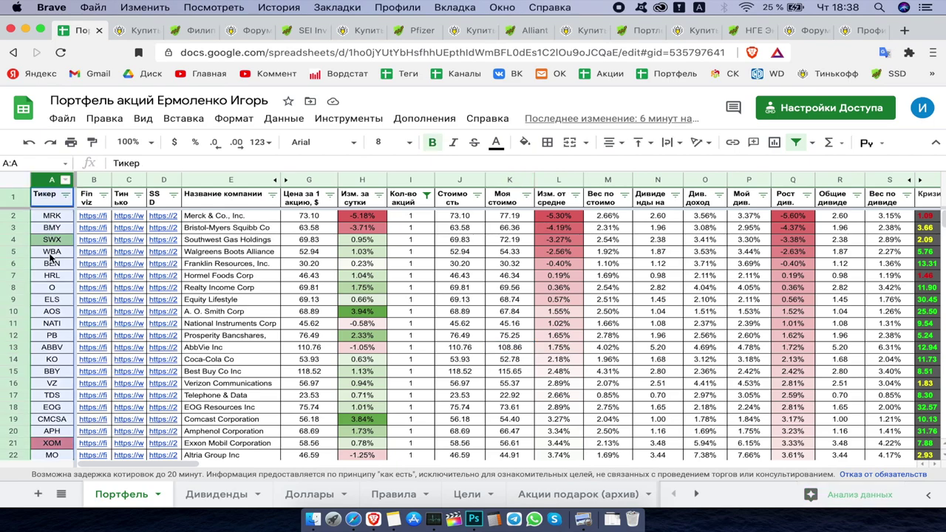
{"action": "scroll", "coordinate": [284, 314], "scroll_direction": "right", "scroll_amount": 1}
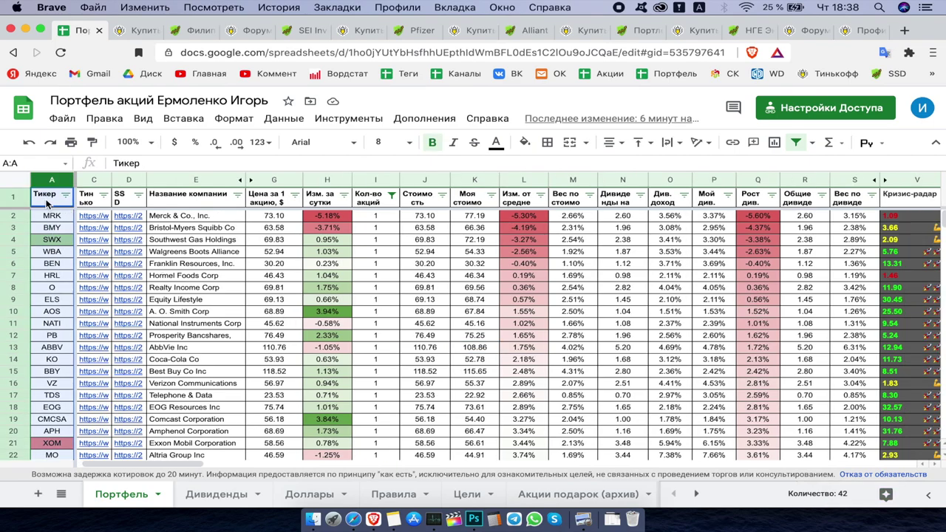
{"action": "scroll", "coordinate": [244, 341], "scroll_direction": "right", "scroll_amount": 10}
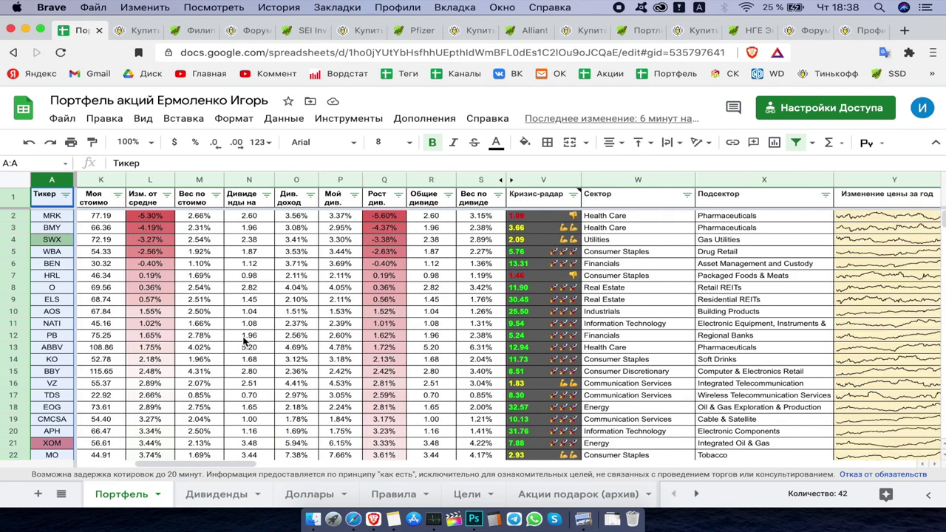
{"action": "scroll", "coordinate": [860, 319], "scroll_direction": "right", "scroll_amount": 10}
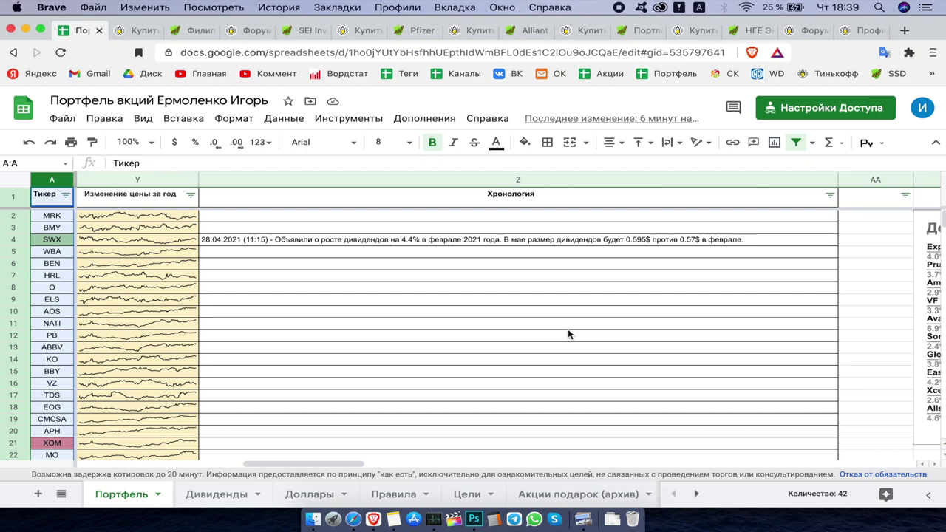
{"action": "scroll", "coordinate": [568, 334], "scroll_direction": "left", "scroll_amount": 10}
Step: Read the full Хронология entry for Southwest Gas Holdings (SWX), including its event times, and check the current date
{"action": "left_click", "coordinate": [193, 241]}
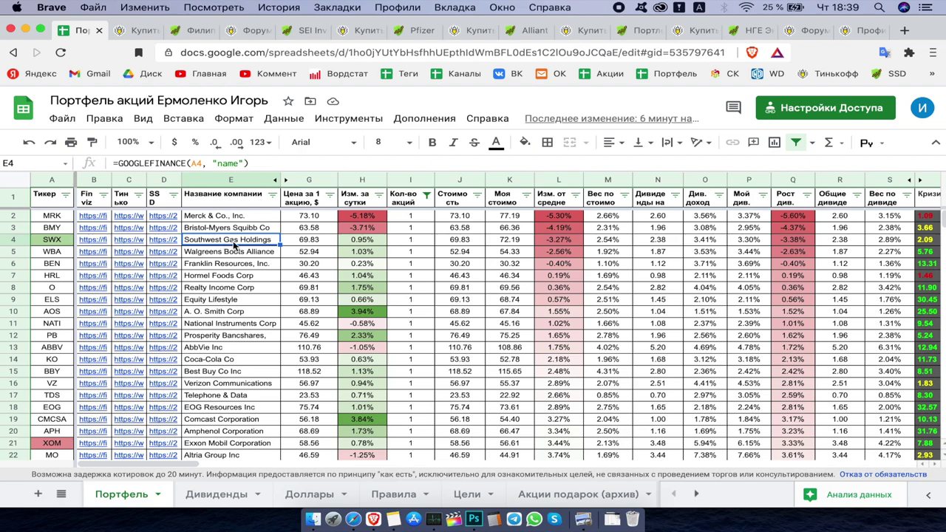
{"action": "scroll", "coordinate": [283, 244], "scroll_direction": "right", "scroll_amount": 10}
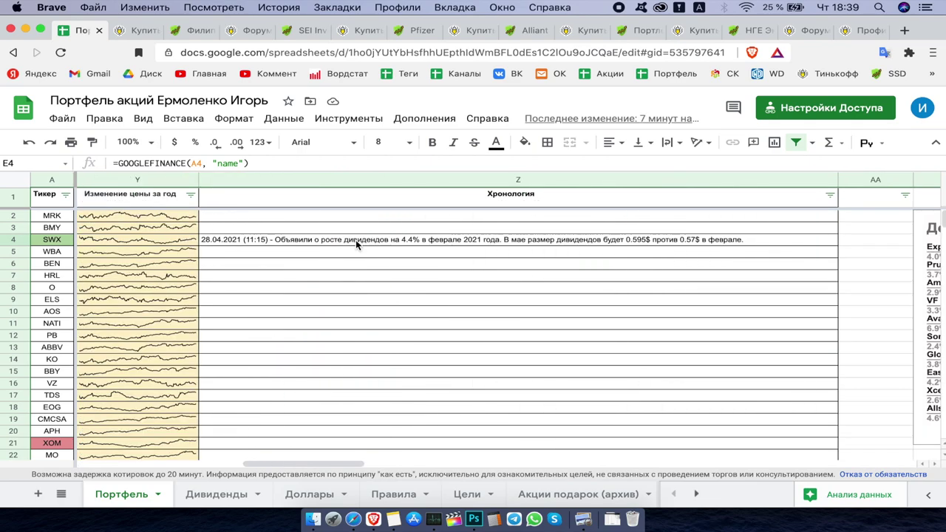
{"action": "double_click", "coordinate": [356, 239]}
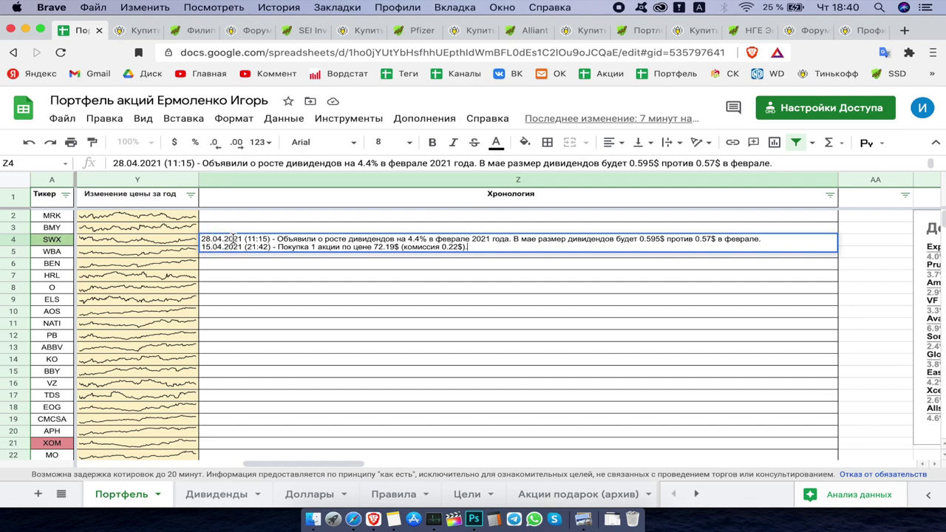
{"action": "left_click_drag", "start_coordinate": [248, 239], "coordinate": [268, 239]}
{"action": "left_click", "coordinate": [858, 7]}
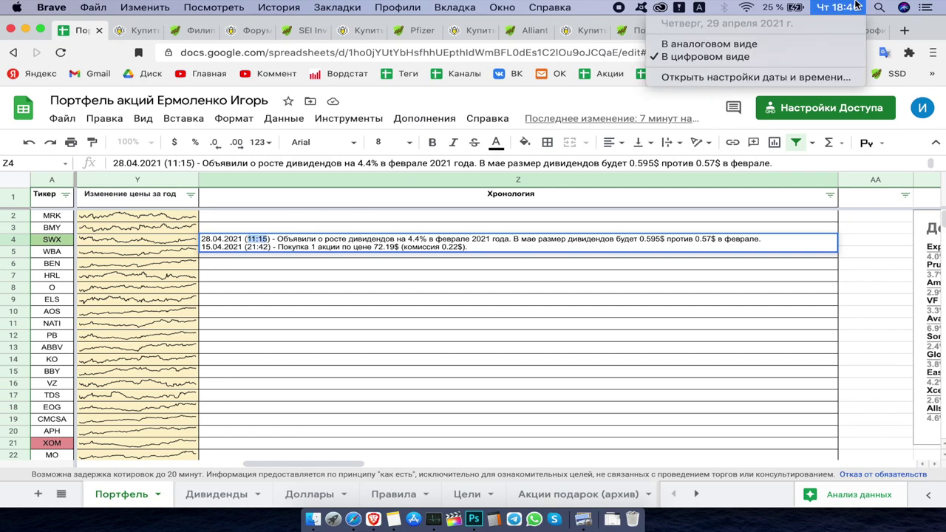
{"action": "left_click", "coordinate": [275, 248]}
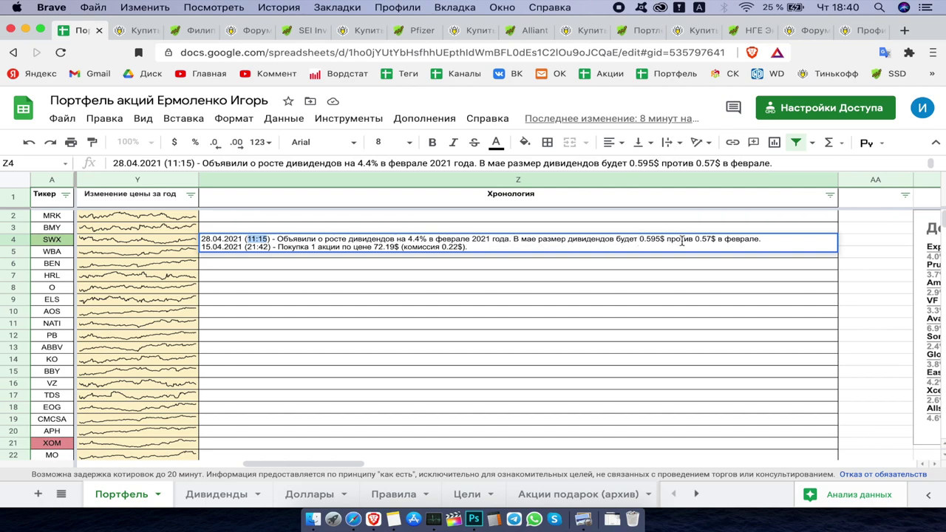
{"action": "left_click", "coordinate": [666, 323]}
Step: Read the full Хронология entry for Andersons (ANDE) in row 32
{"action": "scroll", "coordinate": [666, 318], "scroll_direction": "down", "scroll_amount": 6}
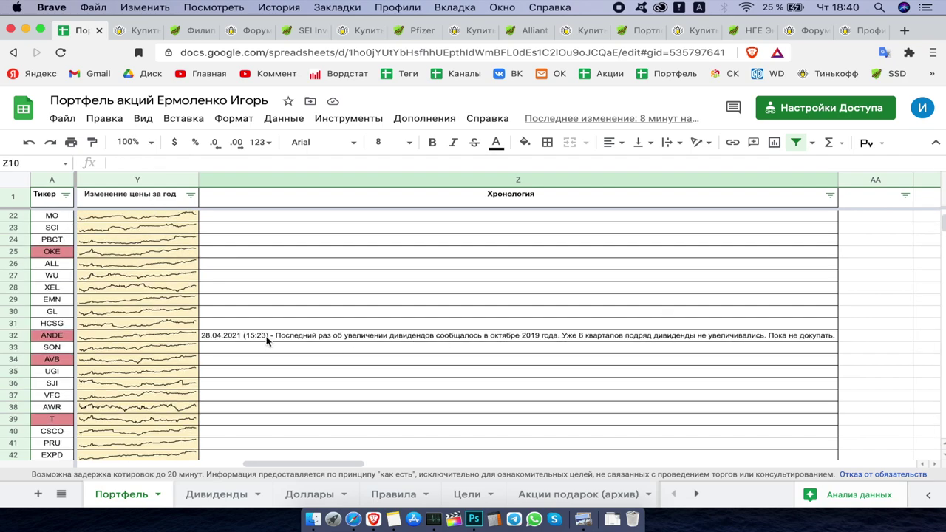
{"action": "double_click", "coordinate": [266, 338]}
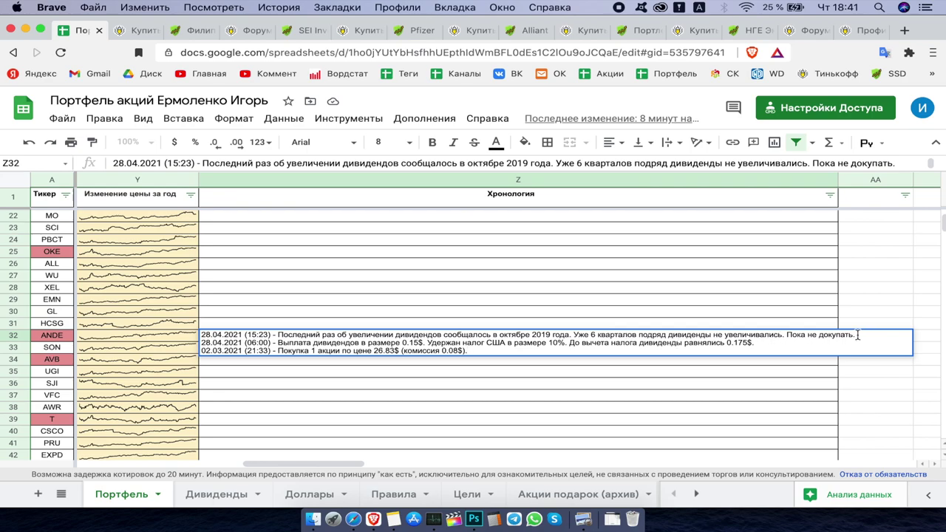
{"action": "key", "text": "shift+Return"}
Step: Return to the first columns and inspect the red-marked tickers ANDE, OKE and AVB
{"action": "scroll", "coordinate": [739, 340], "scroll_direction": "left", "scroll_amount": 15}
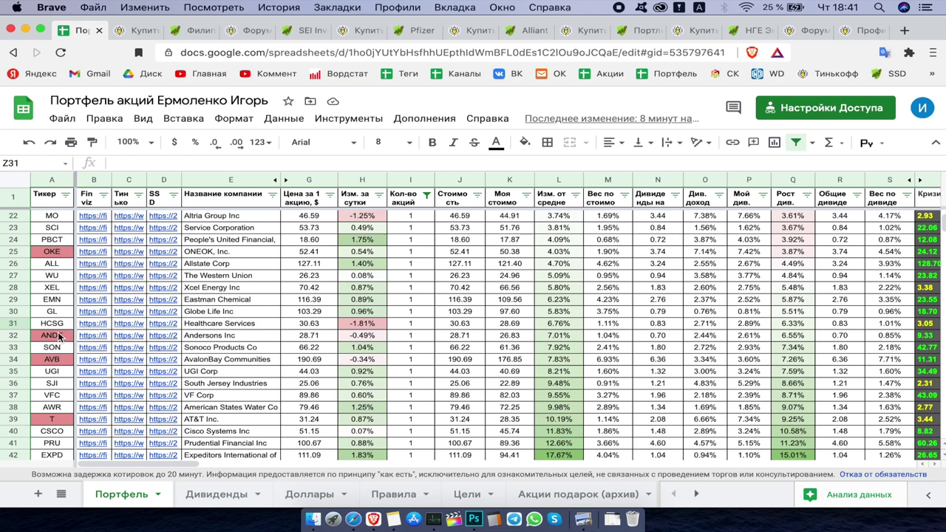
{"action": "left_click", "coordinate": [57, 337]}
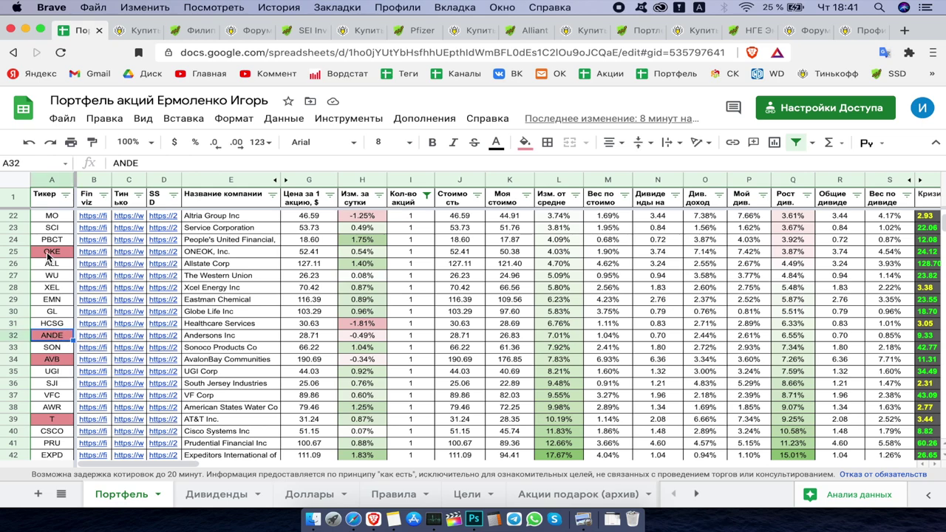
{"action": "left_click", "coordinate": [49, 254]}
{"action": "left_click", "coordinate": [58, 337]}
{"action": "left_click", "coordinate": [56, 362]}
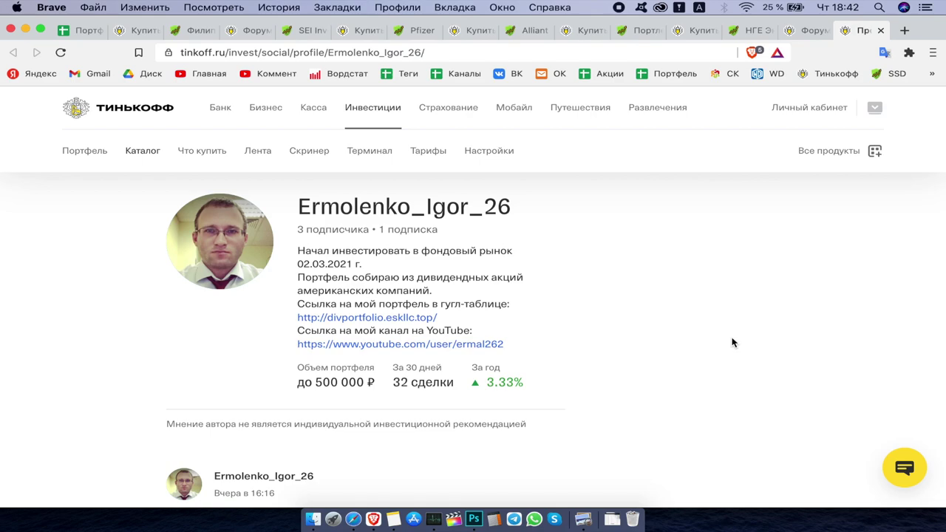
Step: Examine the investor's Tinkoff social profile, including its username, description and the posts on ANDE dividends and the USDRUB purchase
{"action": "left_click_drag", "start_coordinate": [298, 207], "coordinate": [510, 207]}
{"action": "left_click", "coordinate": [299, 243]}
{"action": "scroll", "coordinate": [594, 361], "scroll_direction": "down", "scroll_amount": 3}
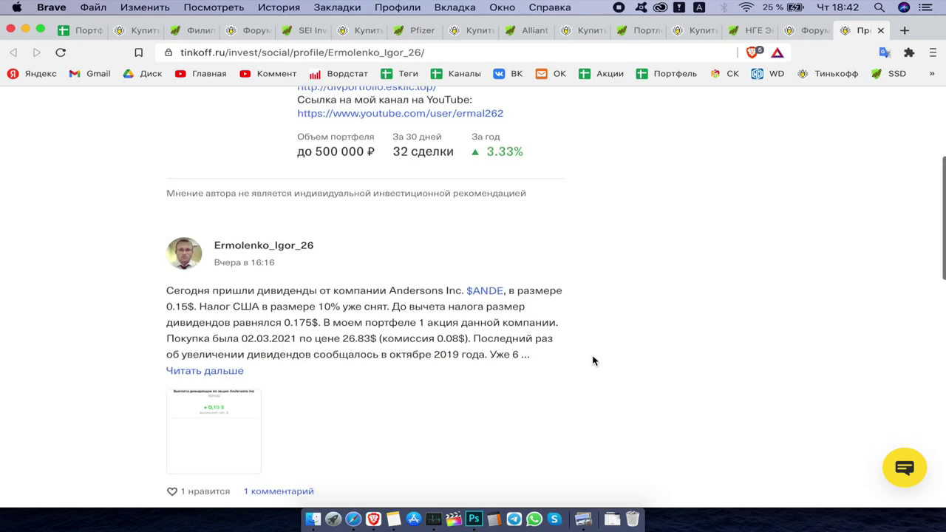
{"action": "scroll", "coordinate": [594, 361], "scroll_direction": "down", "scroll_amount": 1}
{"action": "scroll", "coordinate": [594, 360], "scroll_direction": "down", "scroll_amount": 2}
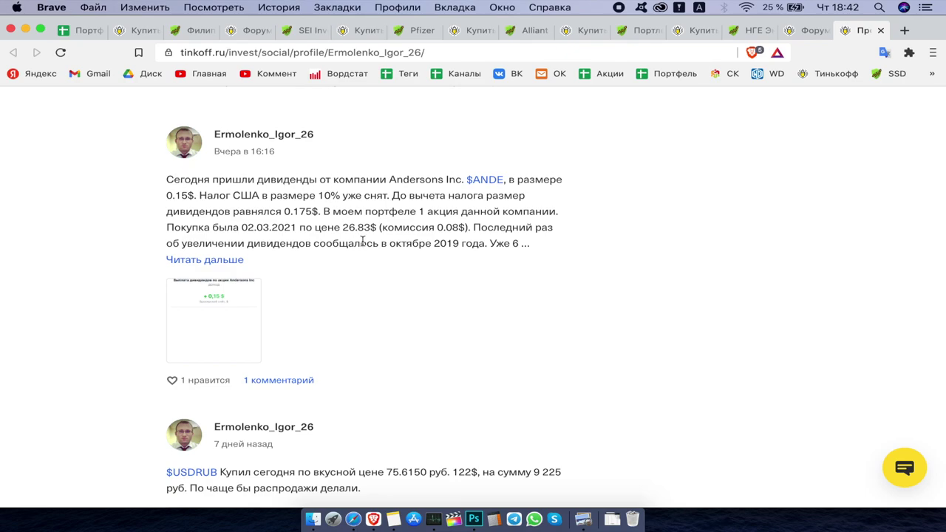
{"action": "scroll", "coordinate": [566, 302], "scroll_direction": "down", "scroll_amount": 3}
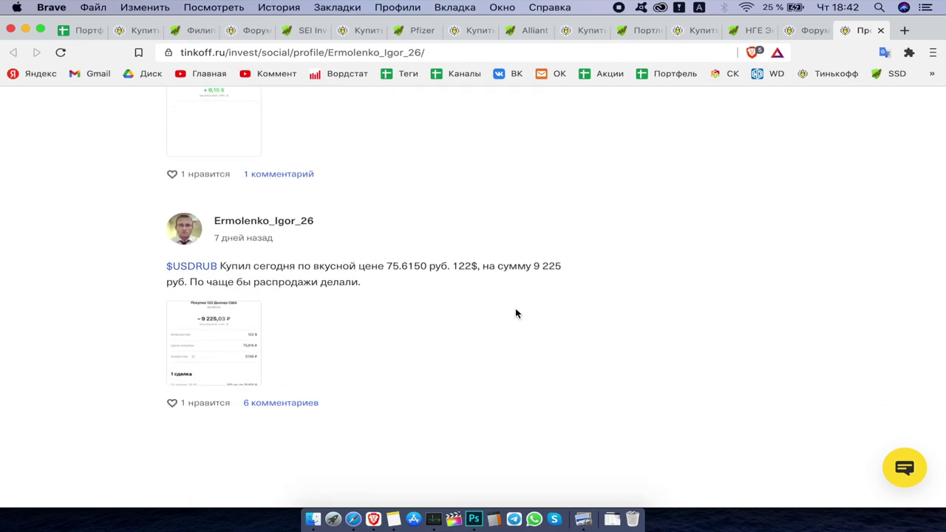
{"action": "scroll", "coordinate": [598, 328], "scroll_direction": "up", "scroll_amount": 10}
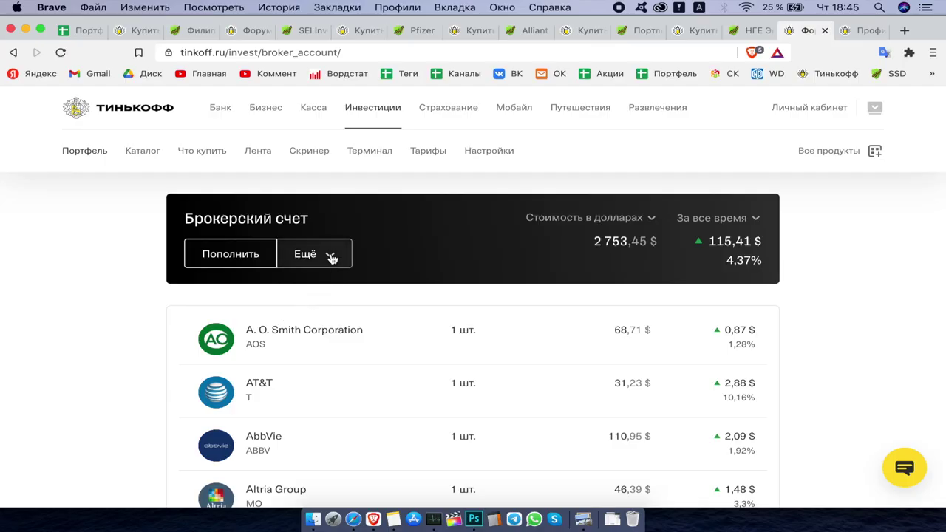
Step: Open the events list (События) of the brokerage account
{"action": "left_click", "coordinate": [329, 256]}
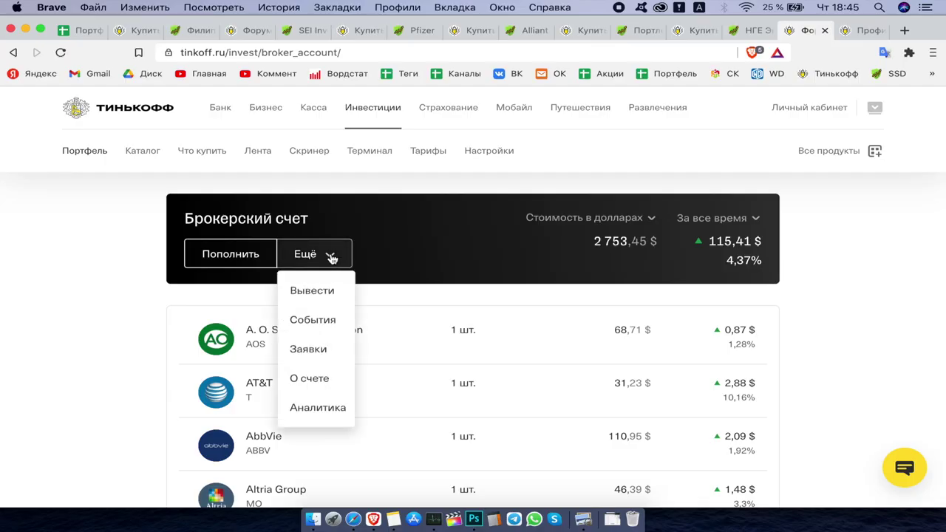
{"action": "left_click", "coordinate": [317, 320]}
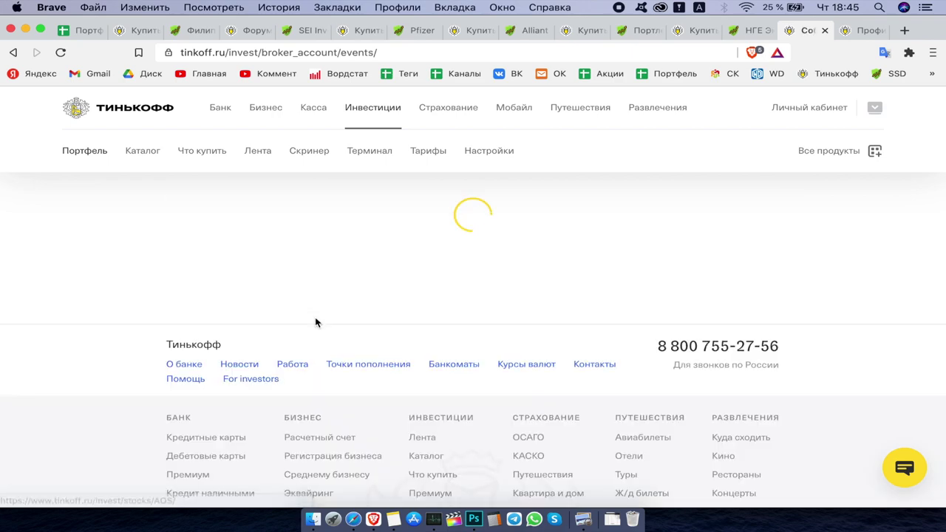
{"action": "left_click", "coordinate": [460, 338]}
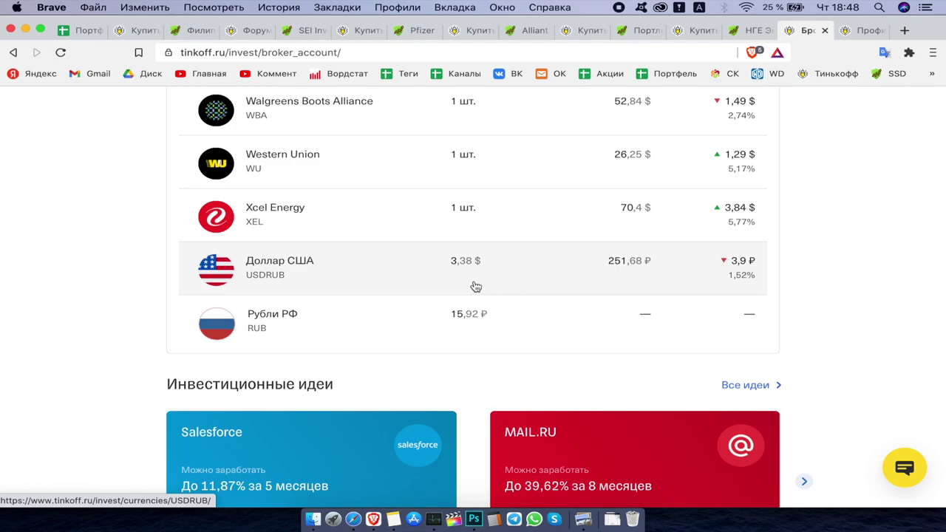
Step: Buy US dollars (USDRUB) to the brokerage account for 25 000 ₽ using the Лучшая цена order type
{"action": "left_click", "coordinate": [435, 282]}
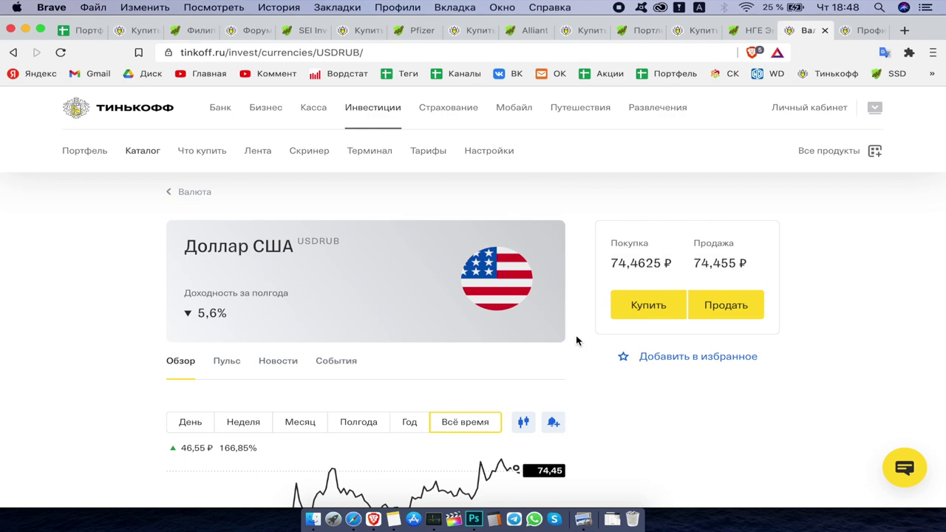
{"action": "left_click", "coordinate": [647, 305]}
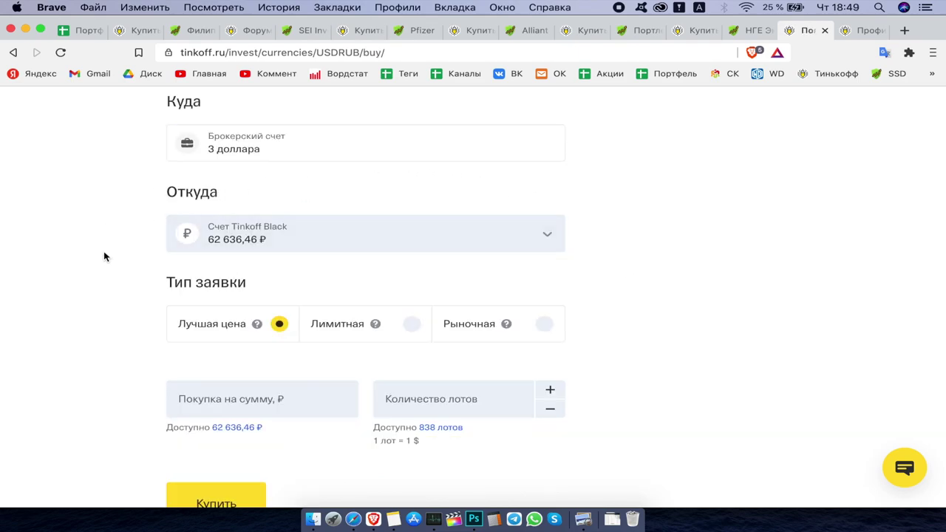
{"action": "scroll", "coordinate": [190, 193], "scroll_direction": "down", "scroll_amount": 3}
{"action": "left_click", "coordinate": [190, 271]}
{"action": "type", "text": "25000"}
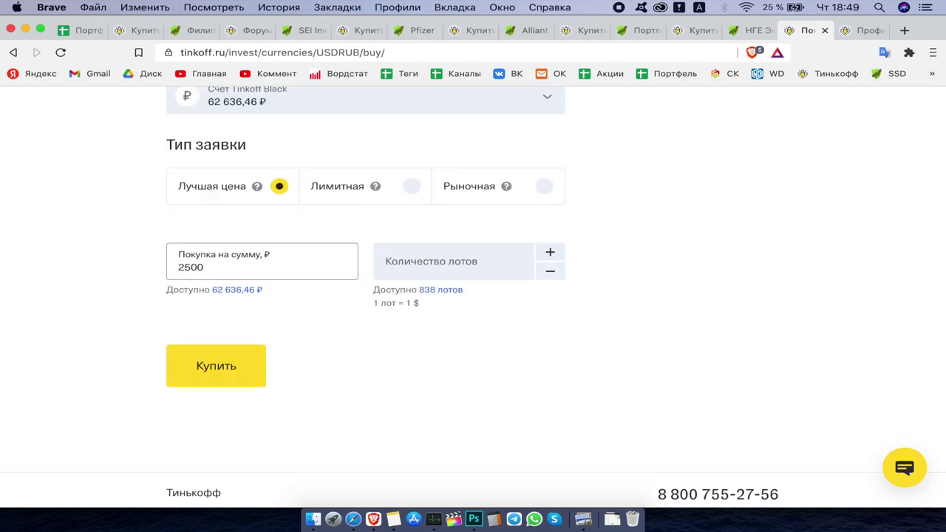
{"action": "left_click", "coordinate": [507, 360]}
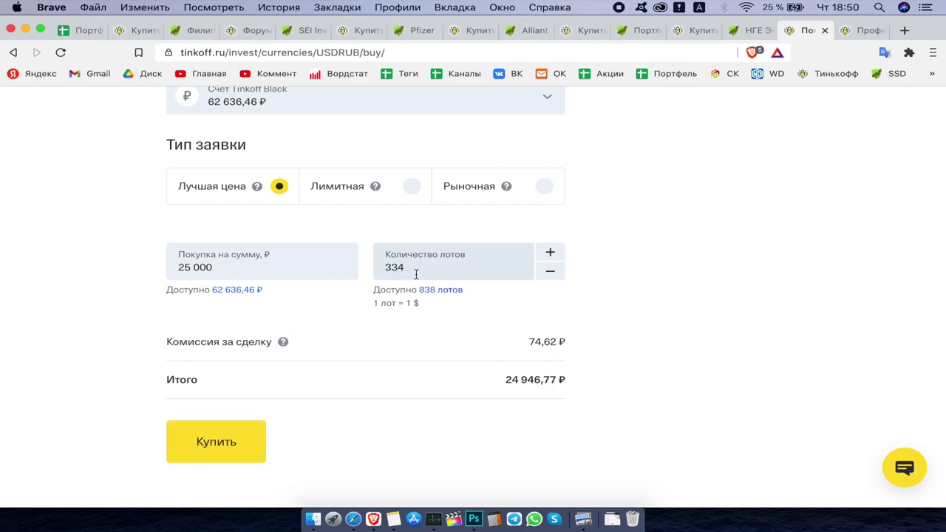
{"action": "left_click", "coordinate": [241, 440]}
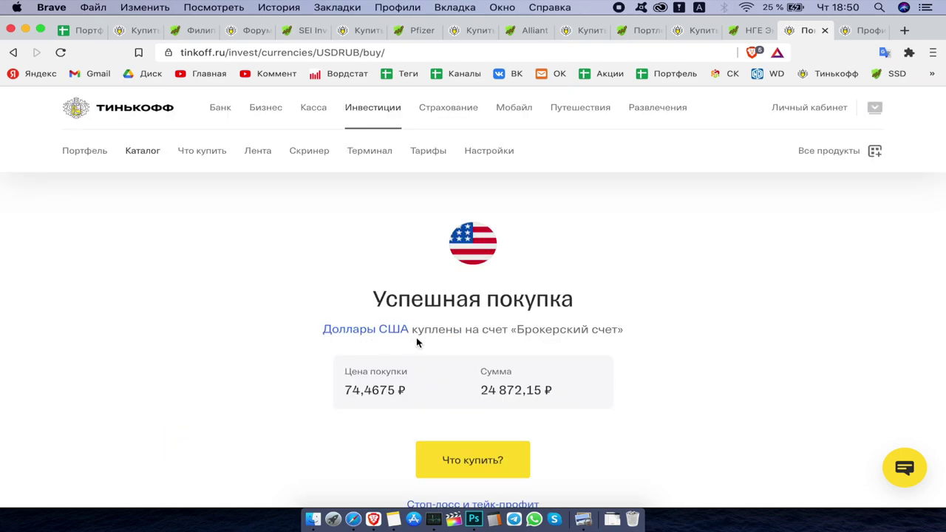
{"action": "key", "text": "super+bracketleft"}
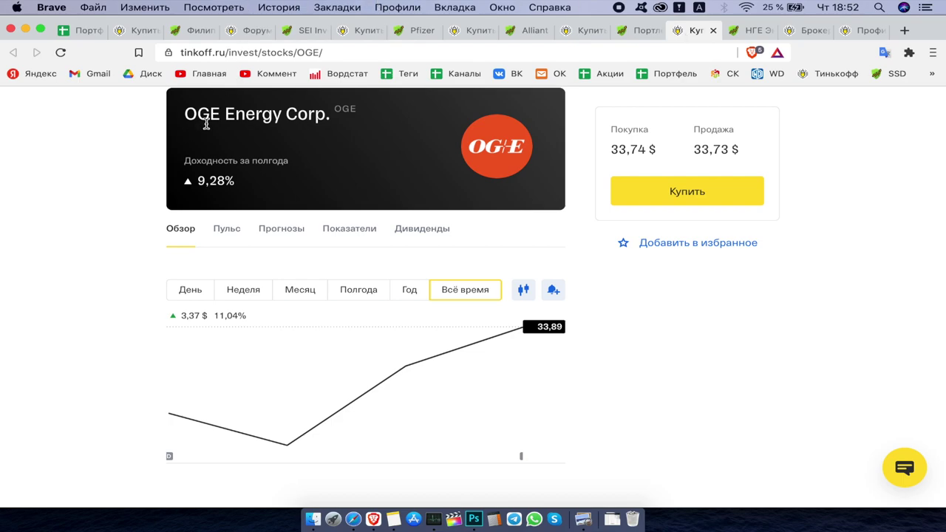
Step: Review OGE Energy's company description, then its dividend growth, payment schedule and valuation on Simply Safe Dividends
{"action": "scroll", "coordinate": [611, 388], "scroll_direction": "down", "scroll_amount": 3}
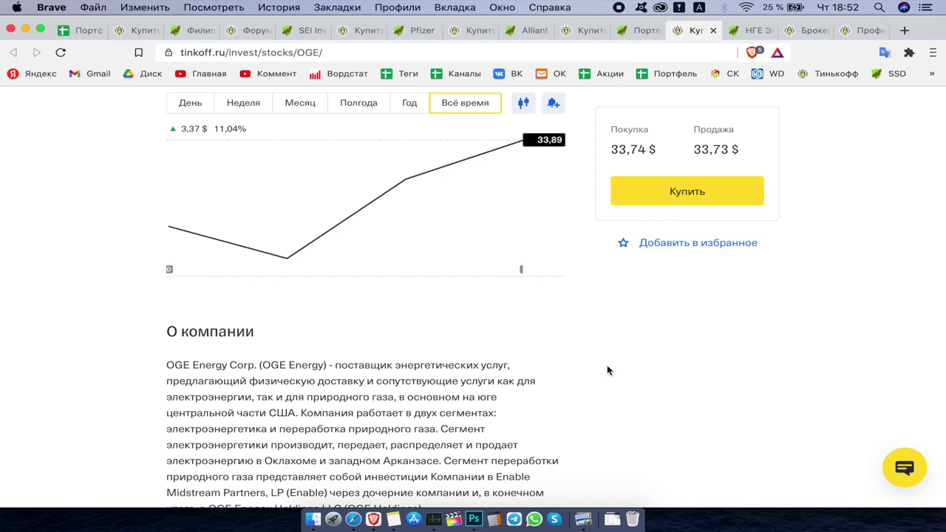
{"action": "key", "text": "ctrl+Tab"}
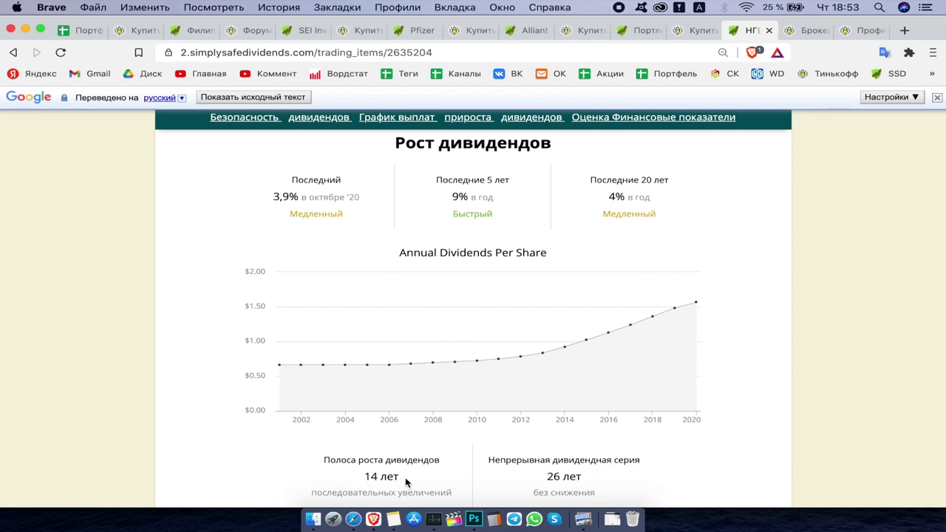
{"action": "mouse_move", "coordinate": [606, 464]}
{"action": "scroll", "coordinate": [578, 454], "scroll_direction": "down", "scroll_amount": 5}
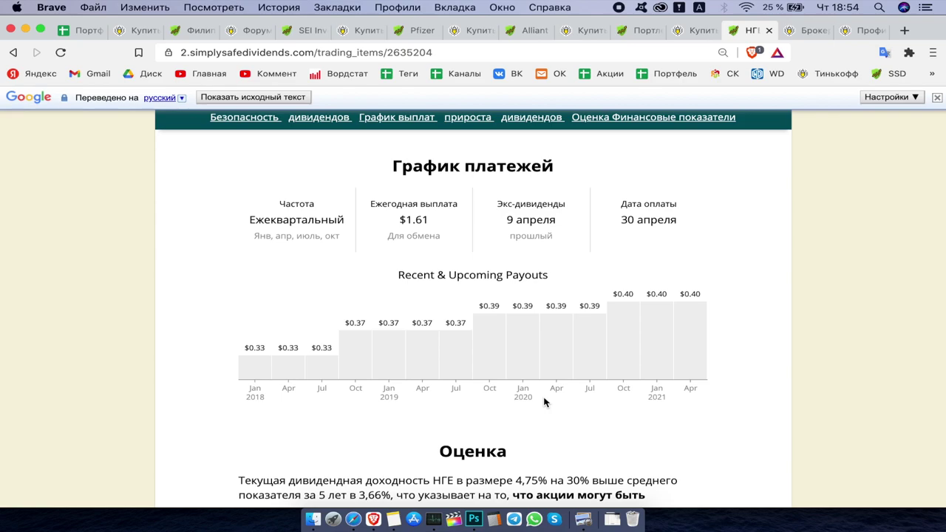
{"action": "scroll", "coordinate": [757, 337], "scroll_direction": "down", "scroll_amount": 5}
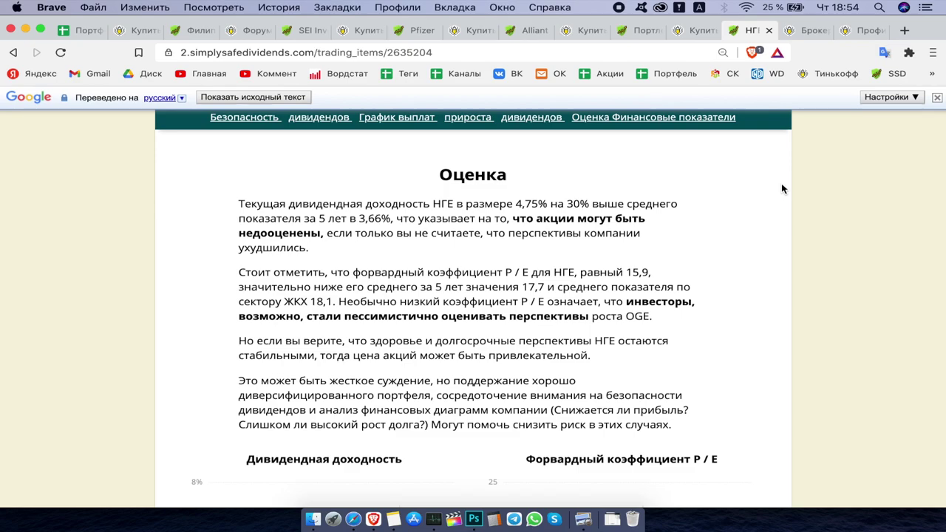
Step: Open the purchase form for OGE Energy stock and choose the Tinkoff brokerage account as the funding source
{"action": "key", "text": "ctrl+shift+Tab"}
{"action": "left_click", "coordinate": [680, 190]}
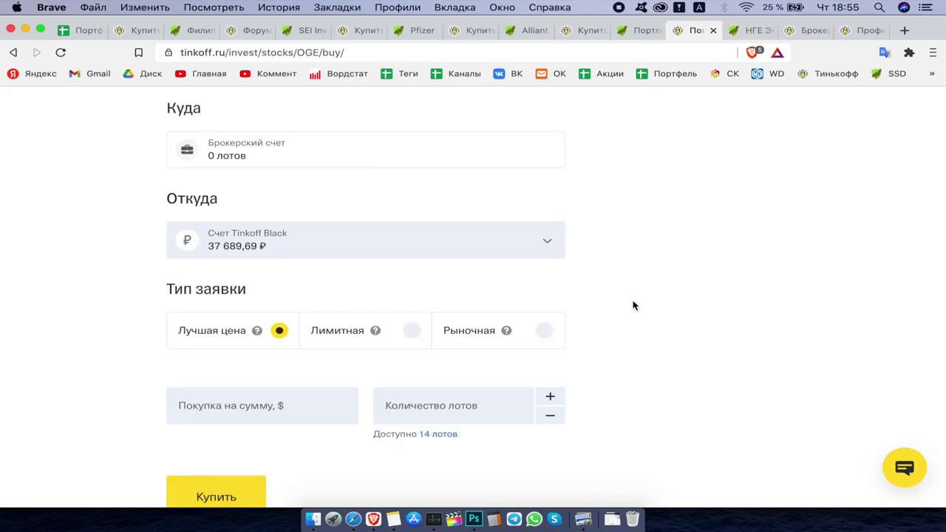
{"action": "left_click", "coordinate": [548, 243]}
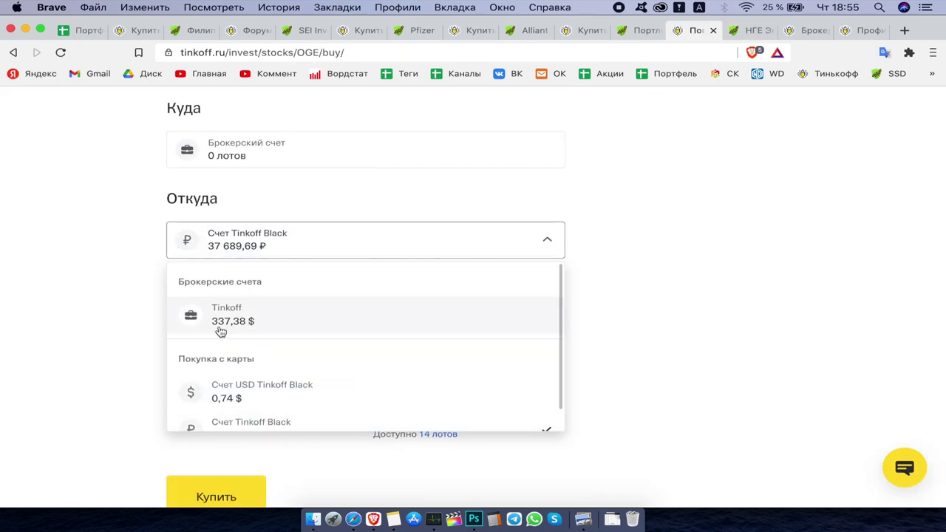
{"action": "left_click", "coordinate": [302, 323]}
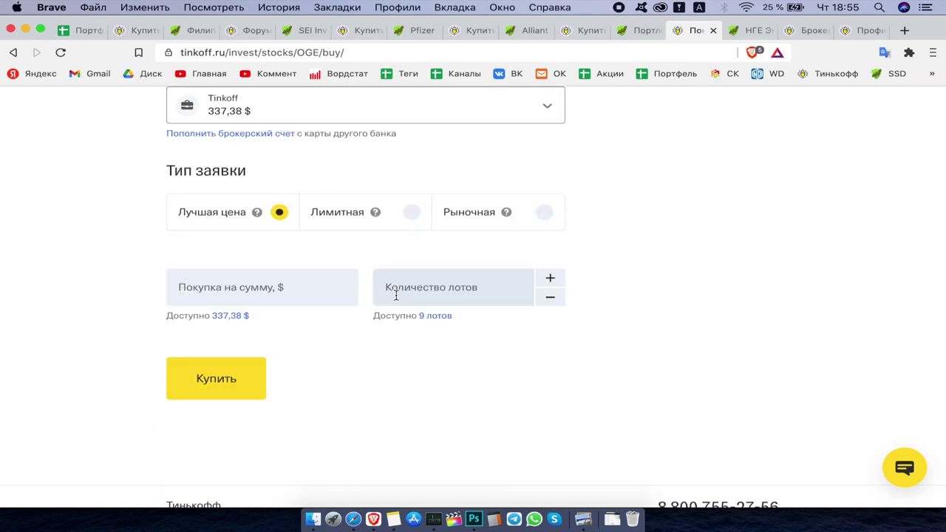
Step: Buy 1 lot of OGE Energy stock using the Лучшая цена order type
{"action": "left_click", "coordinate": [396, 296]}
{"action": "type", "text": "1"}
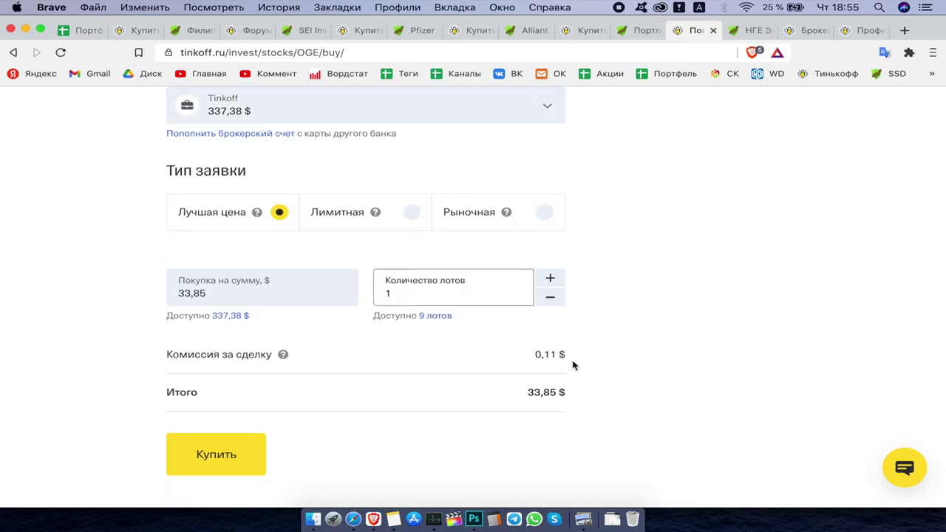
{"action": "left_click", "coordinate": [216, 454]}
{"action": "left_click_drag", "start_coordinate": [373, 300], "coordinate": [574, 303]}
Step: Record 1 share for OGE Energy Corp. in the Кол-во акций column of the portfolio spreadsheet
{"action": "key", "text": "super+1"}
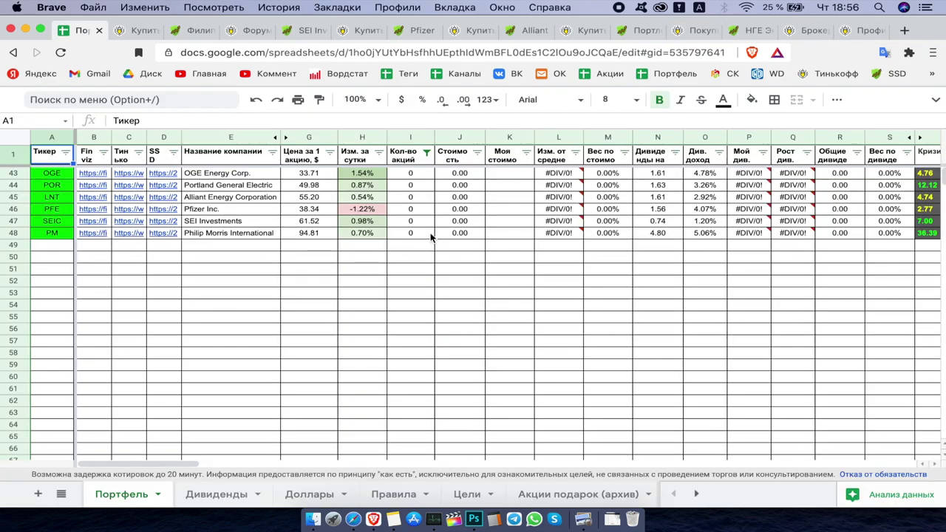
{"action": "left_click", "coordinate": [411, 173]}
{"action": "type", "text": "1"}
{"action": "key", "text": "Return"}
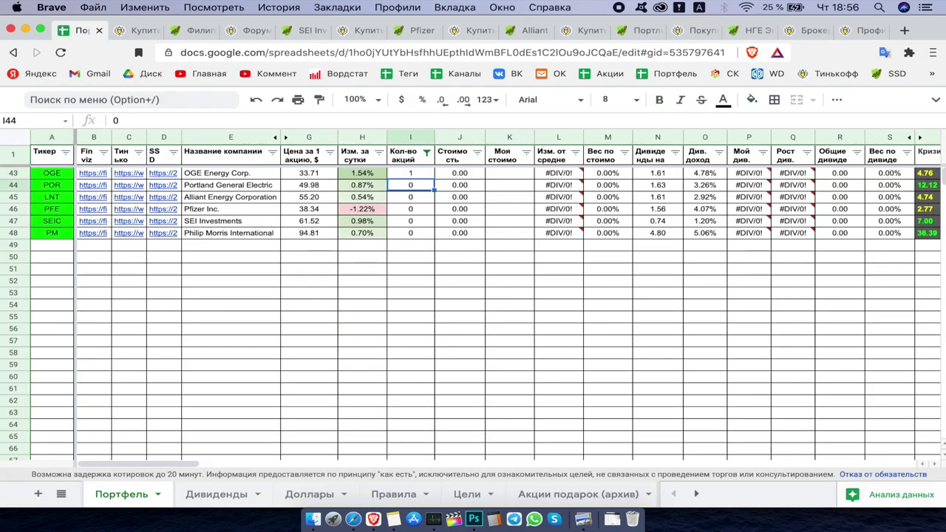
Step: Review Portland General Electric's company description on Tinkoff and its dividend growth, payment schedule and valuation on Simply Safe Dividends
{"action": "key", "text": "super+grave"}
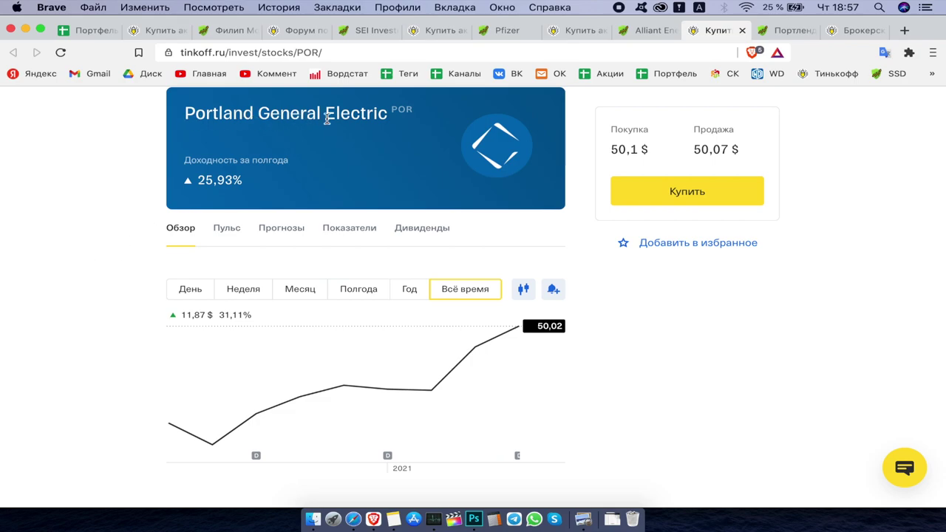
{"action": "scroll", "coordinate": [542, 411], "scroll_direction": "down", "scroll_amount": 3}
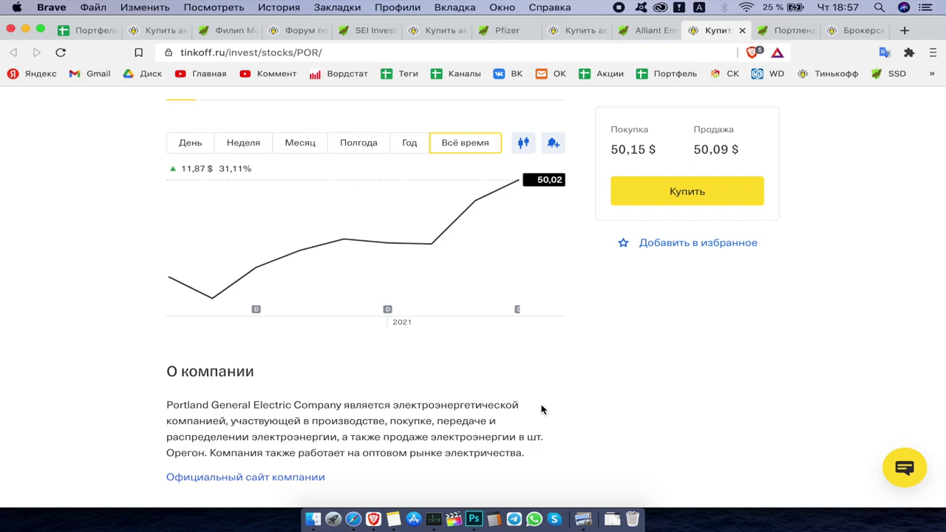
{"action": "key", "text": "ctrl+Tab"}
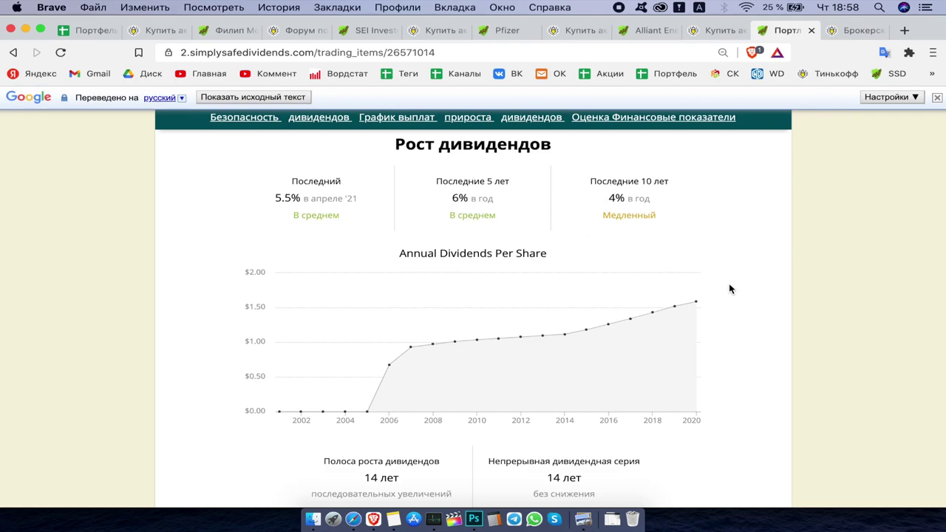
{"action": "scroll", "coordinate": [755, 305], "scroll_direction": "down", "scroll_amount": 5}
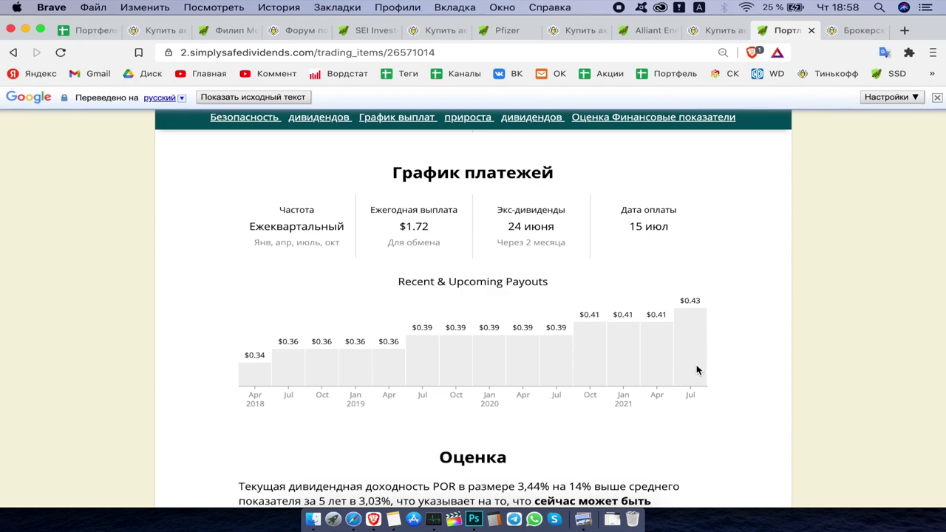
{"action": "scroll", "coordinate": [748, 381], "scroll_direction": "down", "scroll_amount": 1}
{"action": "scroll", "coordinate": [748, 386], "scroll_direction": "down", "scroll_amount": 5}
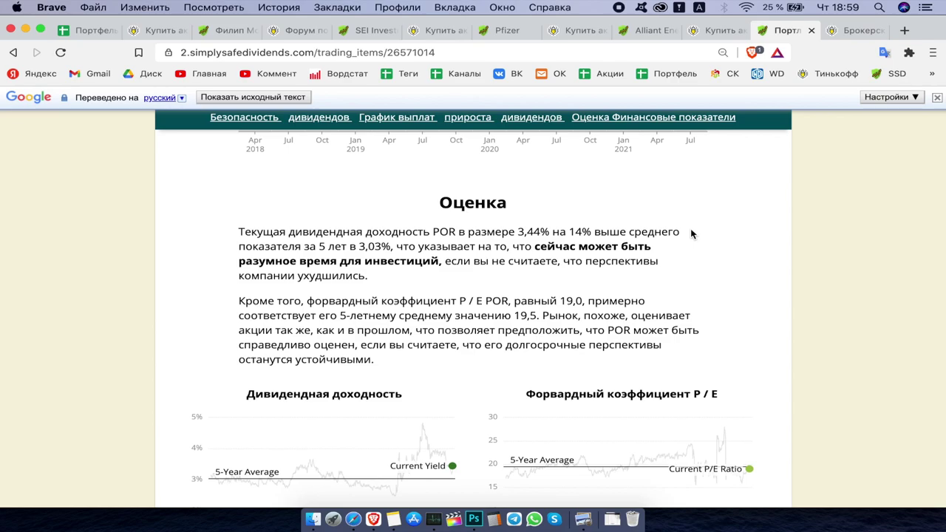
Step: Buy 1 lot of Portland General Electric stock on Tinkoff using the Лучшая цена order type
{"action": "left_click", "coordinate": [713, 30]}
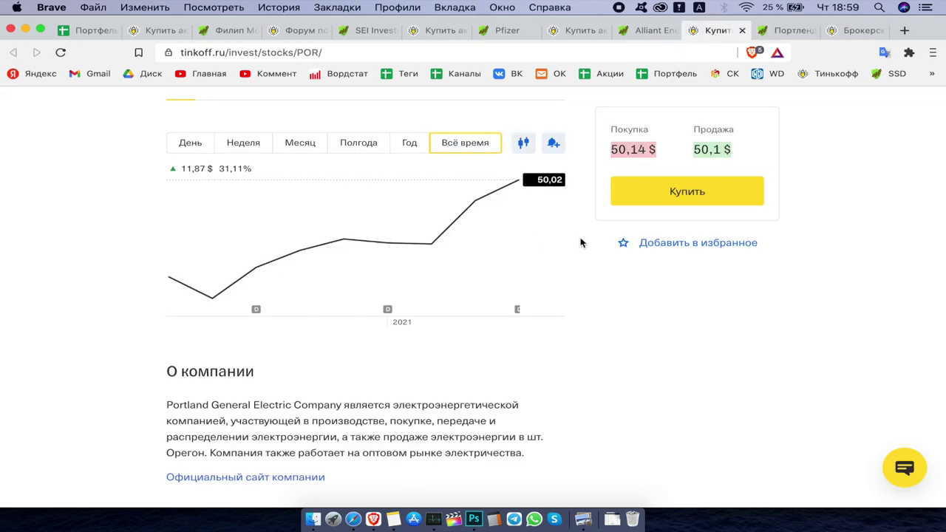
{"action": "left_click", "coordinate": [668, 194]}
{"action": "left_click", "coordinate": [410, 305]}
{"action": "type", "text": "1"}
{"action": "scroll", "coordinate": [642, 395], "scroll_direction": "down", "scroll_amount": 2}
{"action": "left_click", "coordinate": [214, 399]}
{"action": "left_click_drag", "start_coordinate": [375, 295], "coordinate": [576, 303]}
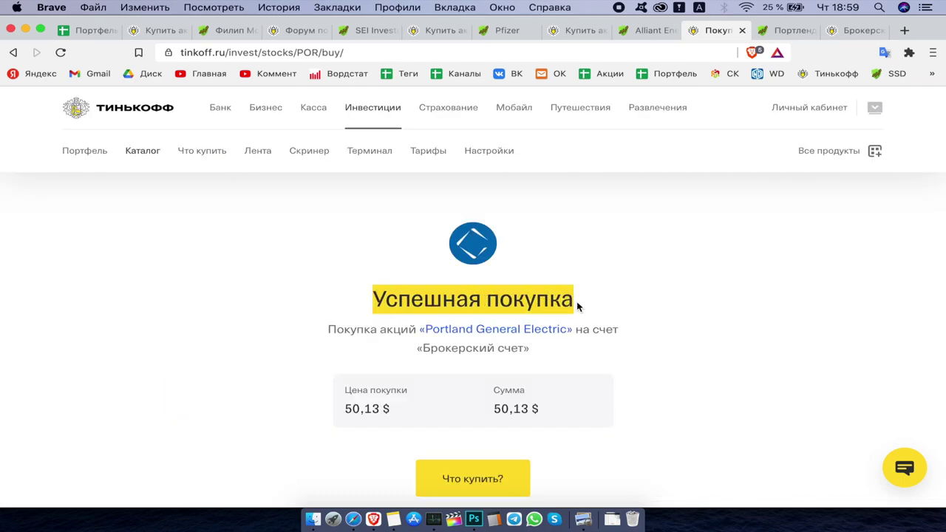
Step: Record 1 share for Portland General Electric in the Кол-во акций column of the portfolio spreadsheet
{"action": "key", "text": "super+1"}
{"action": "type", "text": "1"}
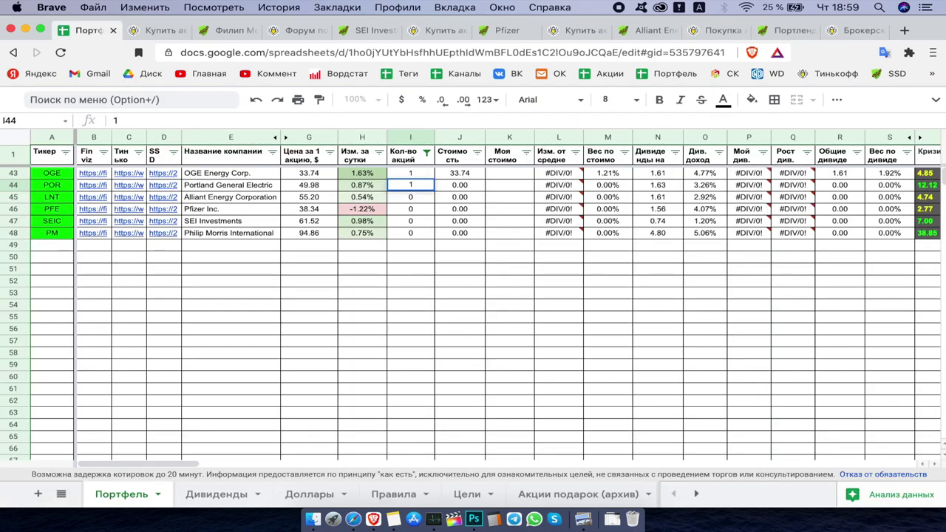
{"action": "key", "text": "Return"}
Step: Review Alliant Energy's company description on Tinkoff and its dividend growth, payment schedule and valuation on Simply Safe Dividends
{"action": "key", "text": "super+8"}
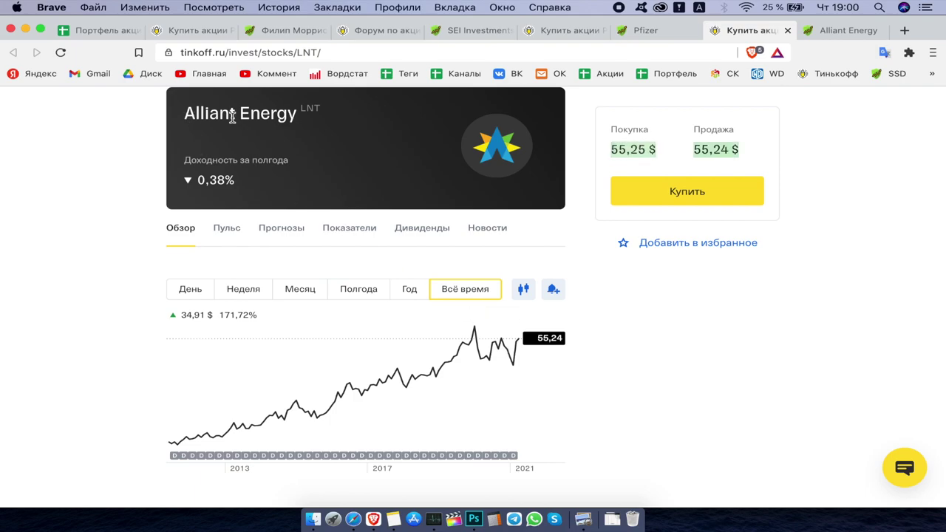
{"action": "scroll", "coordinate": [610, 389], "scroll_direction": "down", "scroll_amount": 5}
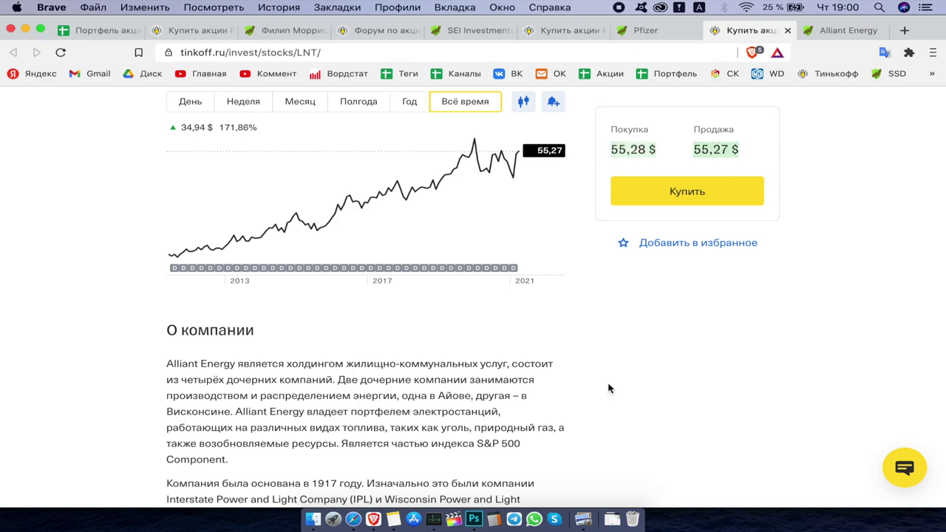
{"action": "key", "text": "ctrl+Tab"}
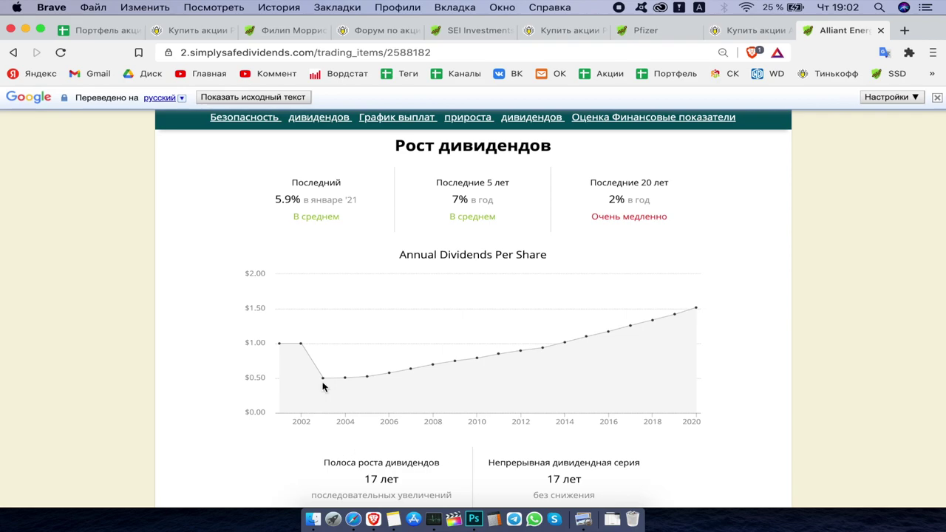
{"action": "scroll", "coordinate": [735, 334], "scroll_direction": "down", "scroll_amount": 5}
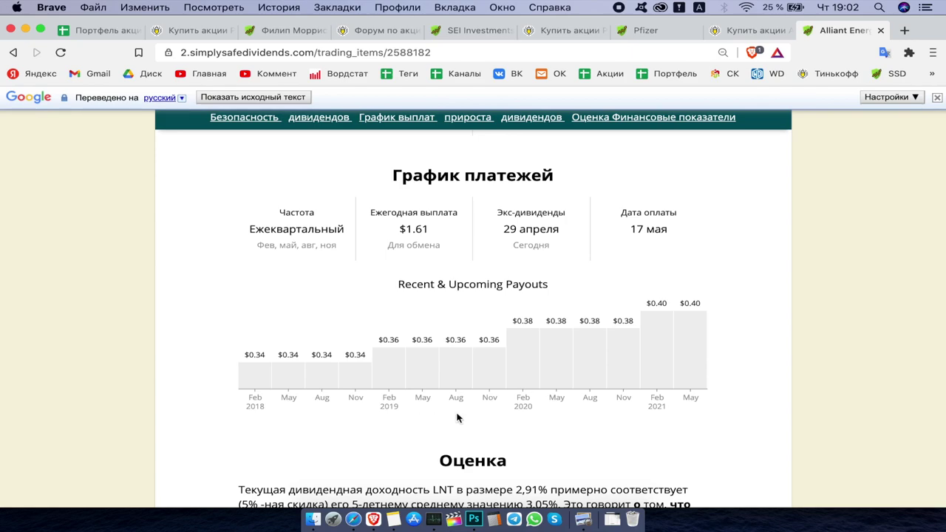
{"action": "scroll", "coordinate": [686, 346], "scroll_direction": "down", "scroll_amount": 3}
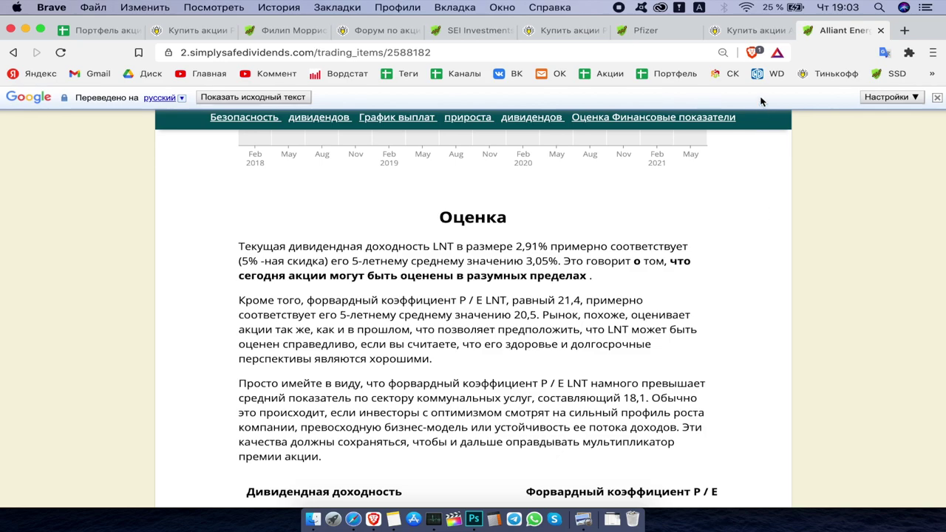
Step: Buy 1 lot of Alliant Energy stock on Tinkoff using the Лучшая цена order type
{"action": "left_click", "coordinate": [750, 31]}
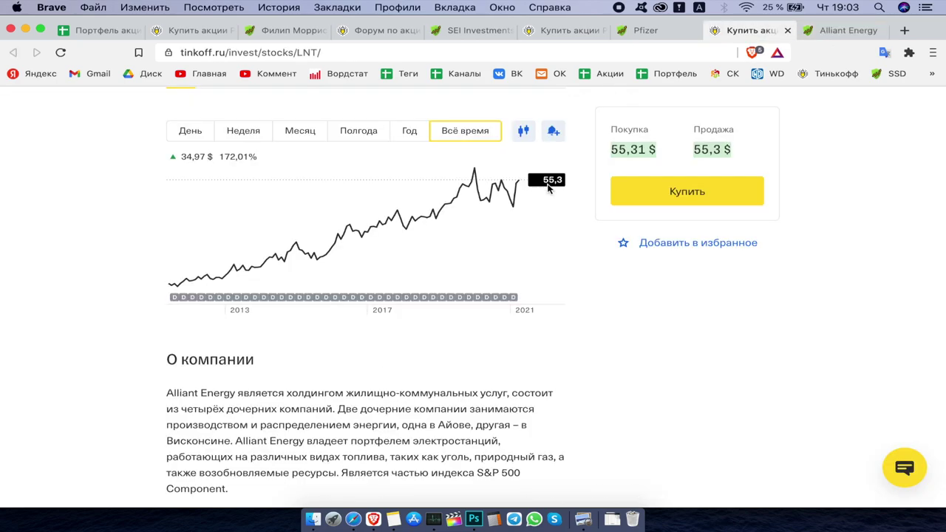
{"action": "left_click", "coordinate": [687, 191]}
{"action": "left_click", "coordinate": [397, 242]}
{"action": "type", "text": "1"}
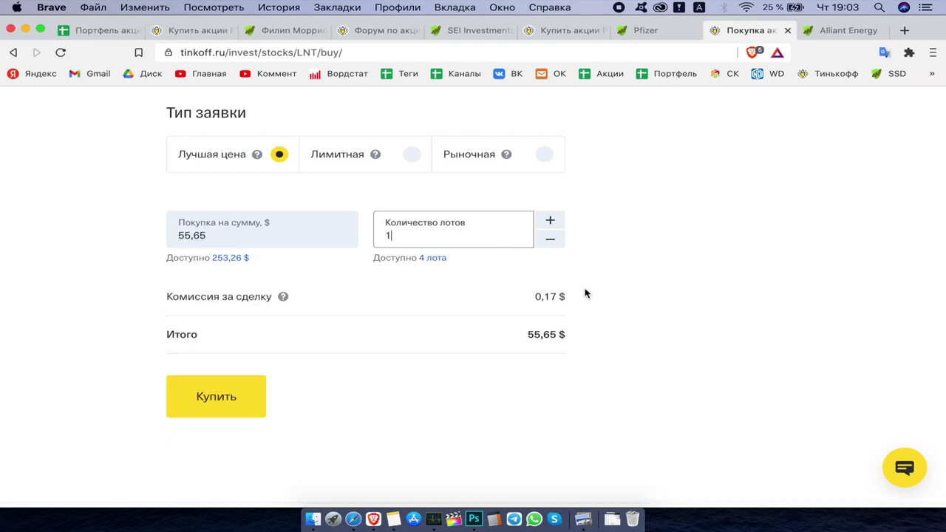
{"action": "scroll", "coordinate": [587, 300], "scroll_direction": "down", "scroll_amount": 1}
{"action": "left_click", "coordinate": [221, 366]}
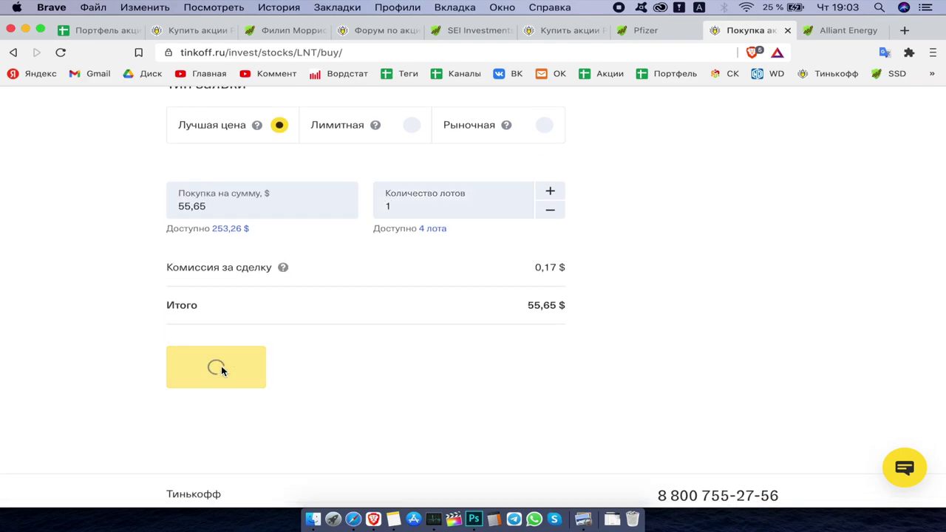
Step: Record 1 share for Alliant Energy Corporation in the Кол-во акций column of the portfolio spreadsheet
{"action": "left_click", "coordinate": [104, 30]}
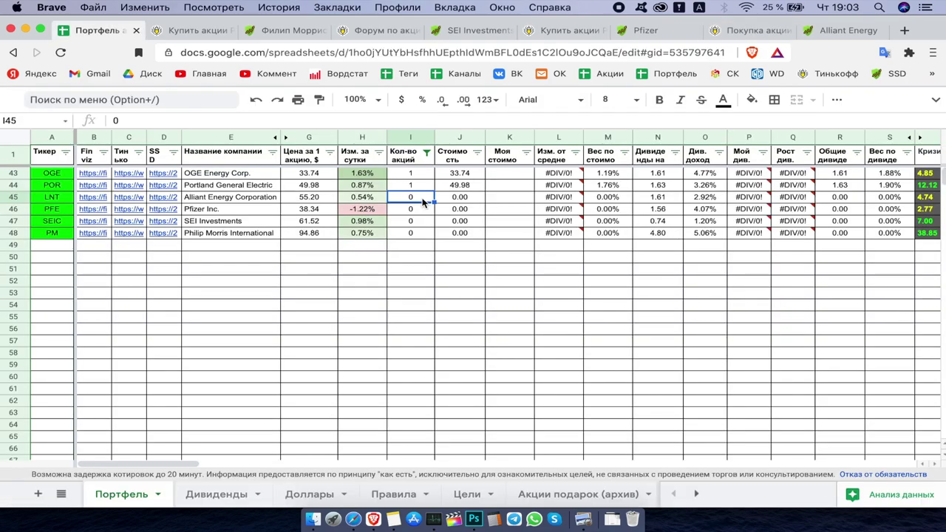
{"action": "left_click", "coordinate": [421, 198]}
{"action": "type", "text": "1"}
{"action": "key", "text": "Return"}
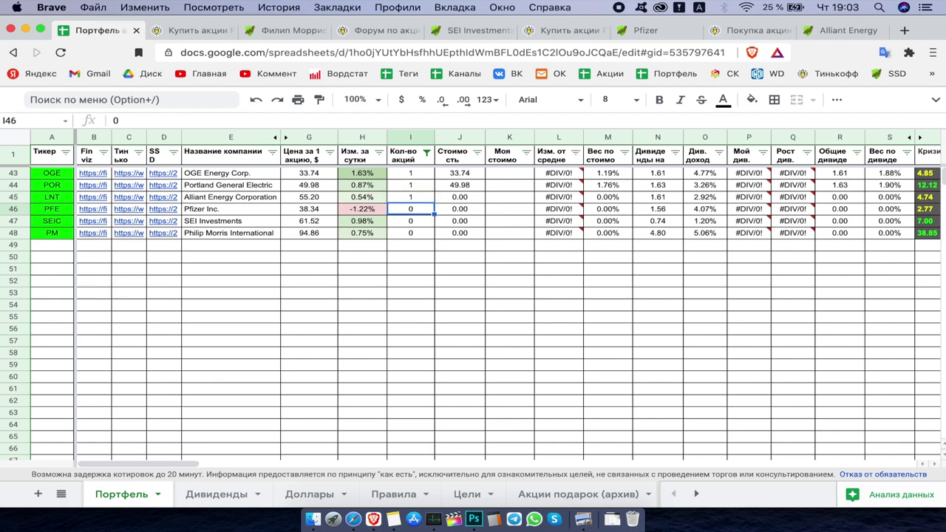
Step: Review Pfizer's company description on Tinkoff and its dividend growth, payment schedule and valuation on Simply Safe Dividends
{"action": "key", "text": "super+grave"}
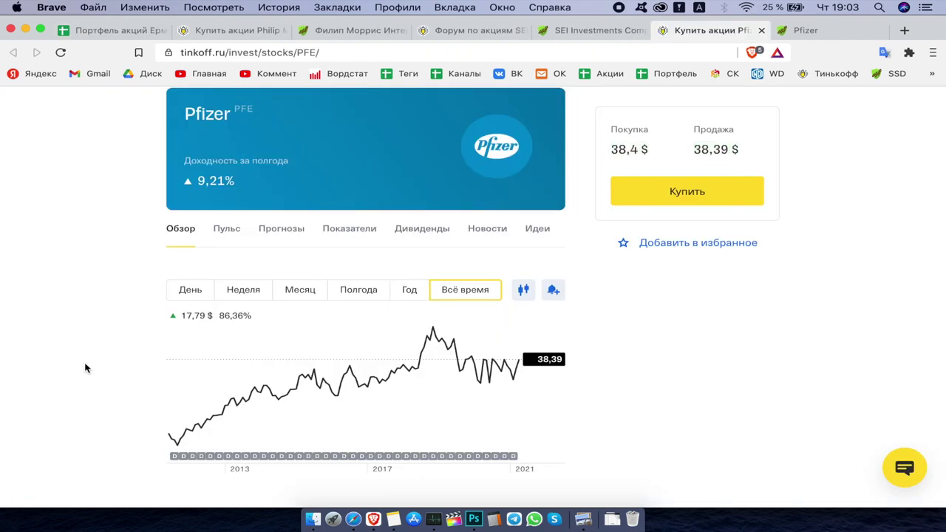
{"action": "scroll", "coordinate": [589, 367], "scroll_direction": "down", "scroll_amount": 3}
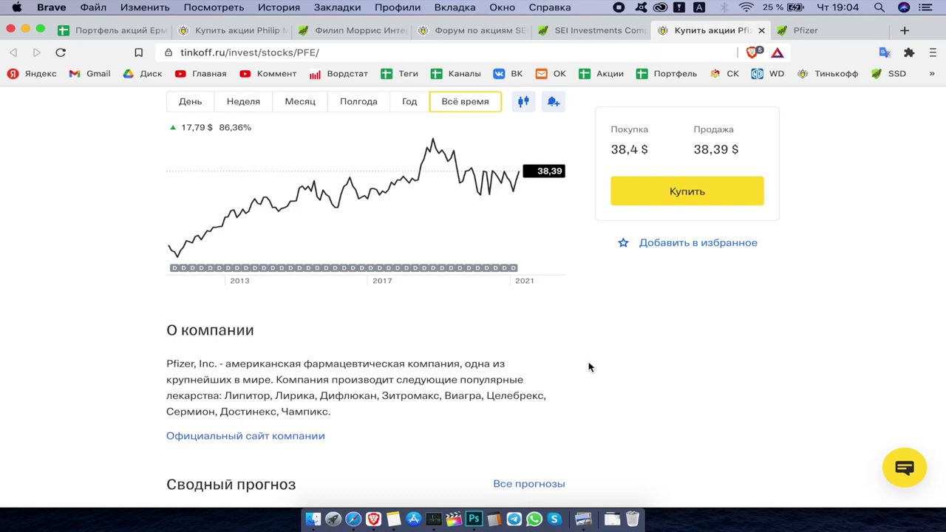
{"action": "key", "text": "ctrl+Tab"}
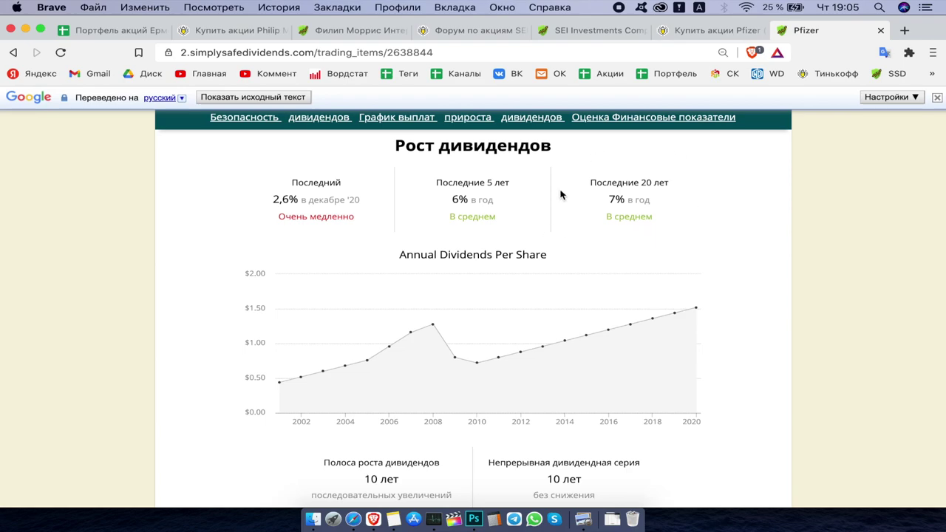
{"action": "scroll", "coordinate": [641, 244], "scroll_direction": "down", "scroll_amount": 5}
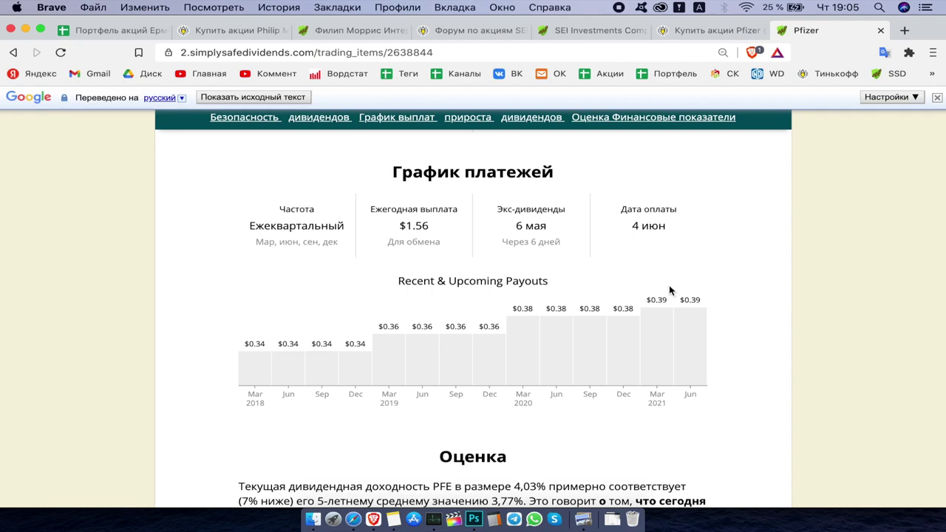
{"action": "scroll", "coordinate": [750, 335], "scroll_direction": "down", "scroll_amount": 3}
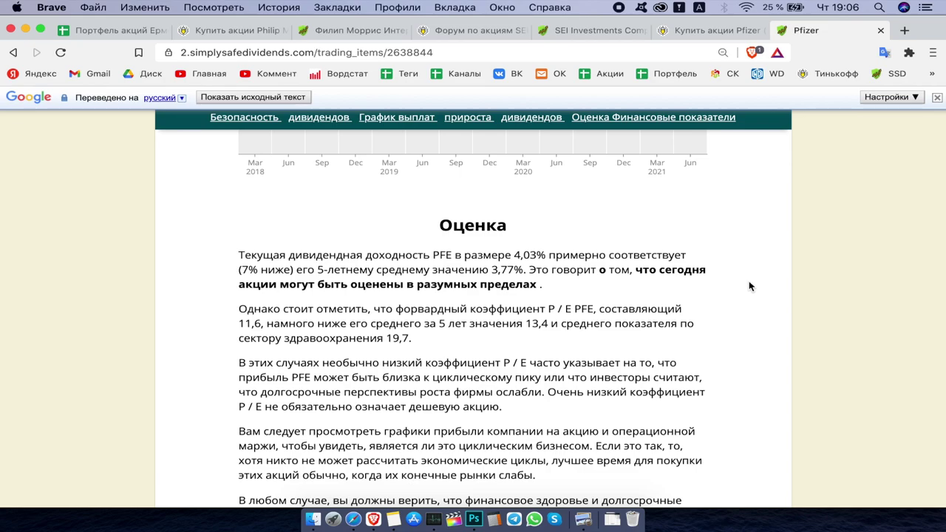
Step: Buy 1 lot of Pfizer stock on Tinkoff at Лучшая цена and record the purchased share in the portfolio spreadsheet
{"action": "left_click", "coordinate": [711, 31]}
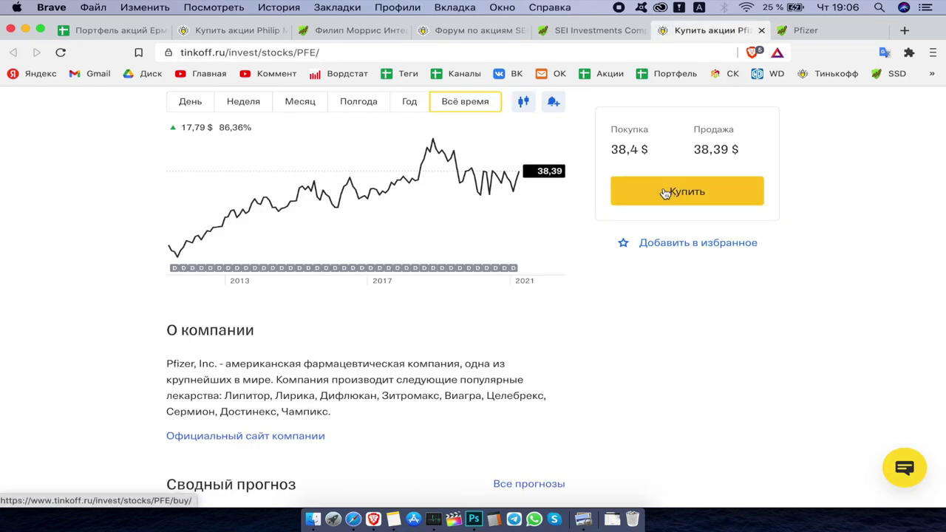
{"action": "left_click", "coordinate": [665, 193]}
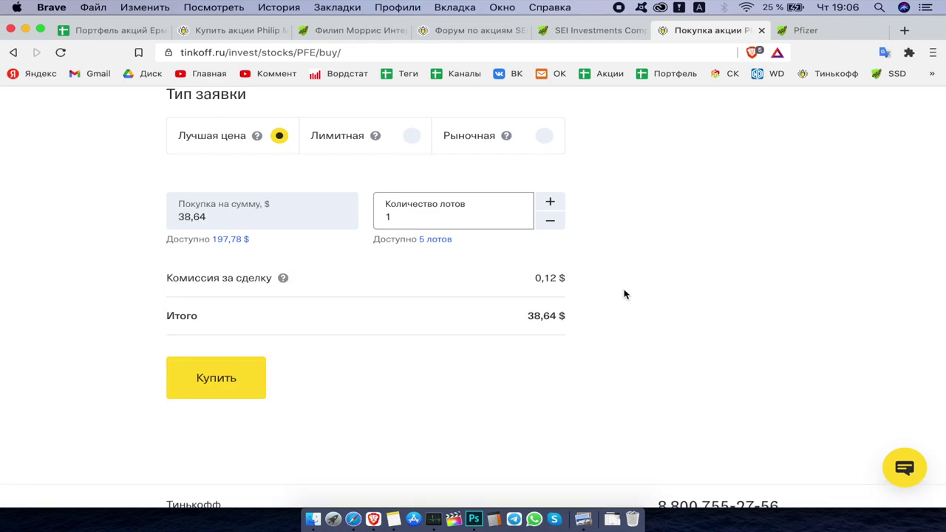
{"action": "left_click", "coordinate": [222, 380]}
{"action": "left_click_drag", "start_coordinate": [371, 300], "coordinate": [575, 303]}
{"action": "key", "text": "super+1"}
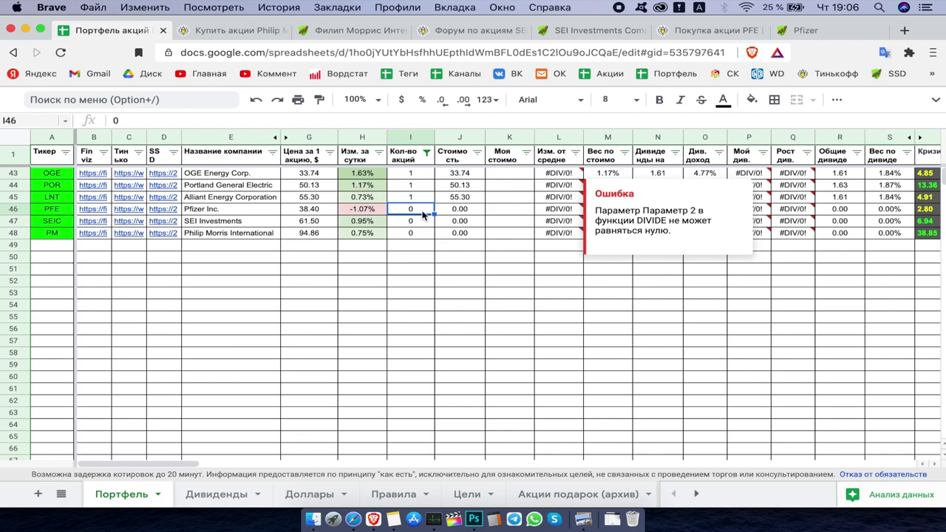
{"action": "key", "text": "Return"}
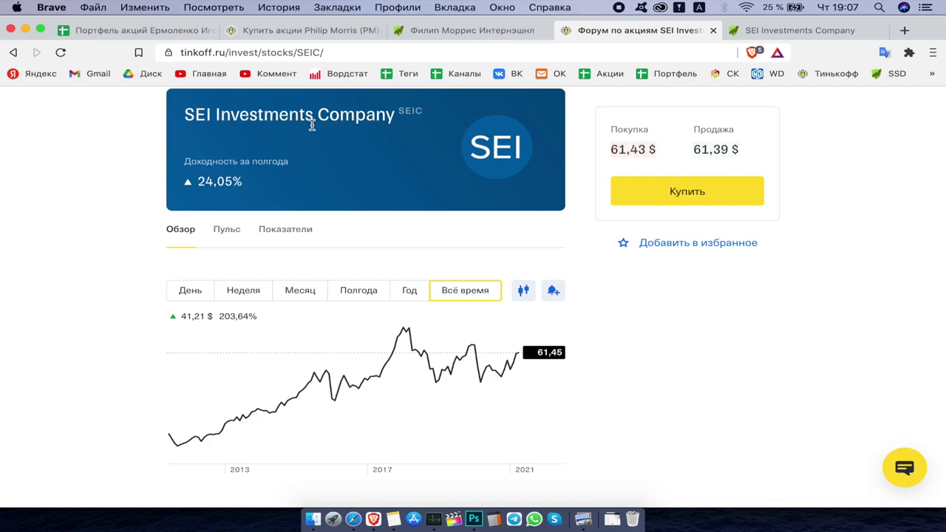
Step: Review SEI Investments Company's description on Tinkoff and its dividend growth, payment schedule and valuation on Simply Safe Dividends
{"action": "scroll", "coordinate": [607, 393], "scroll_direction": "down", "scroll_amount": 3}
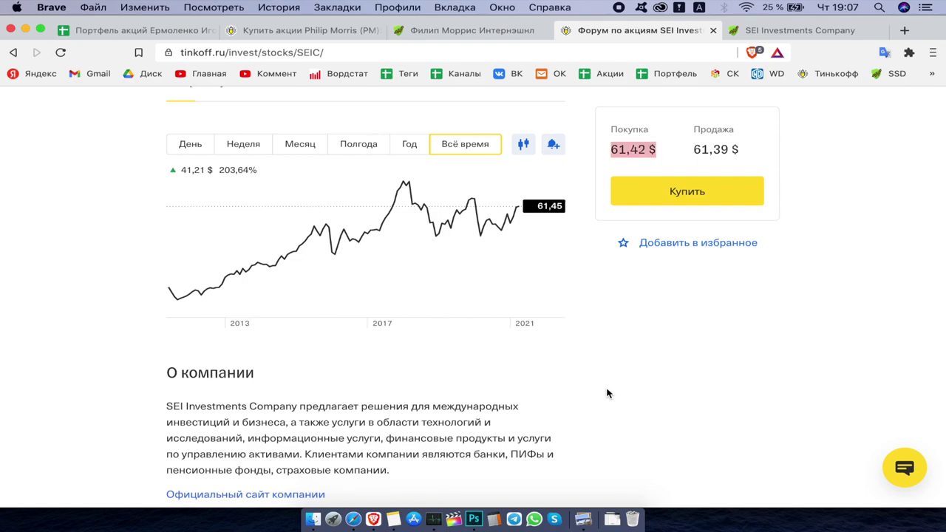
{"action": "key", "text": "ctrl+Tab"}
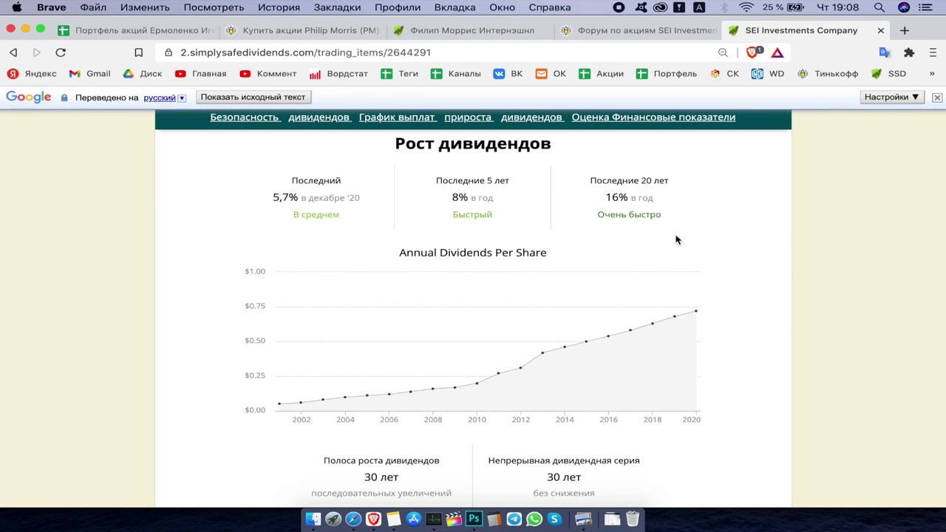
{"action": "scroll", "coordinate": [253, 376], "scroll_direction": "down", "scroll_amount": 10}
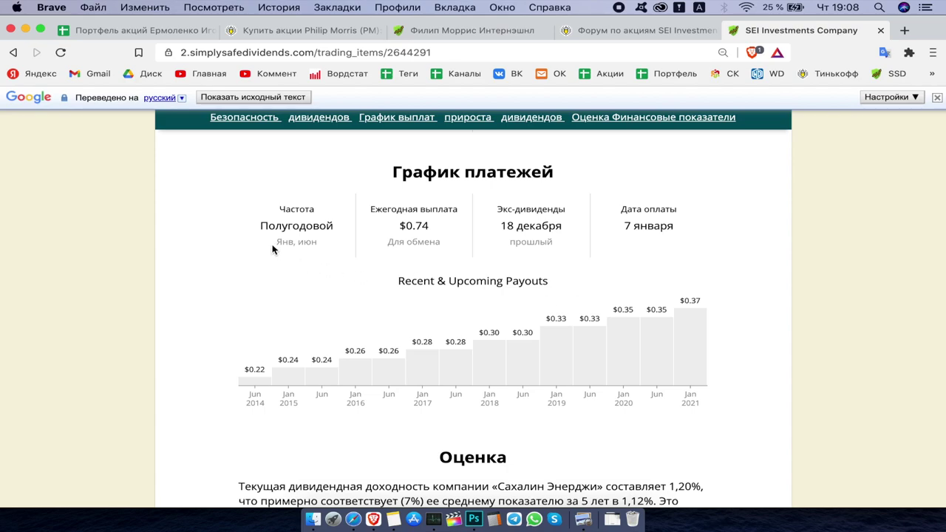
{"action": "scroll", "coordinate": [789, 309], "scroll_direction": "down", "scroll_amount": 3}
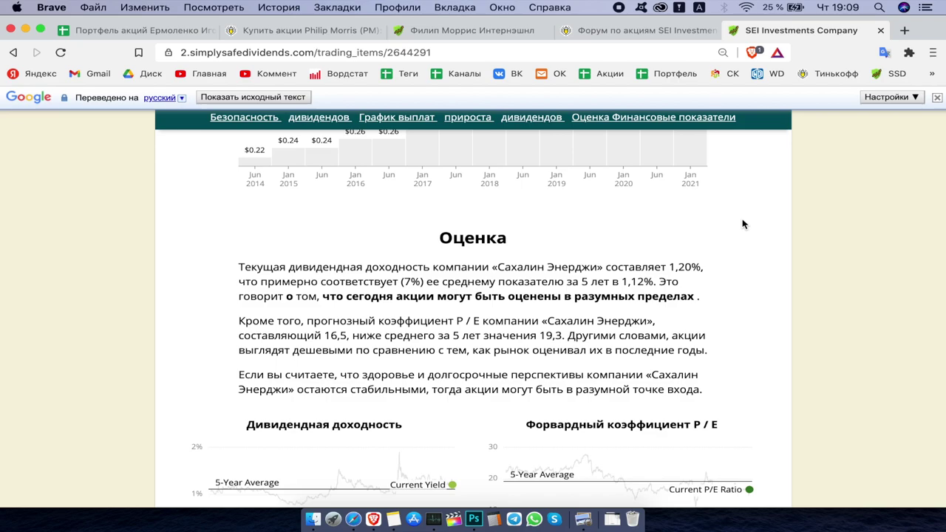
Step: Buy 1 lot of SEI Investments Company stock on Tinkoff at Лучшая цена
{"action": "left_click", "coordinate": [628, 33]}
{"action": "left_click", "coordinate": [695, 191]}
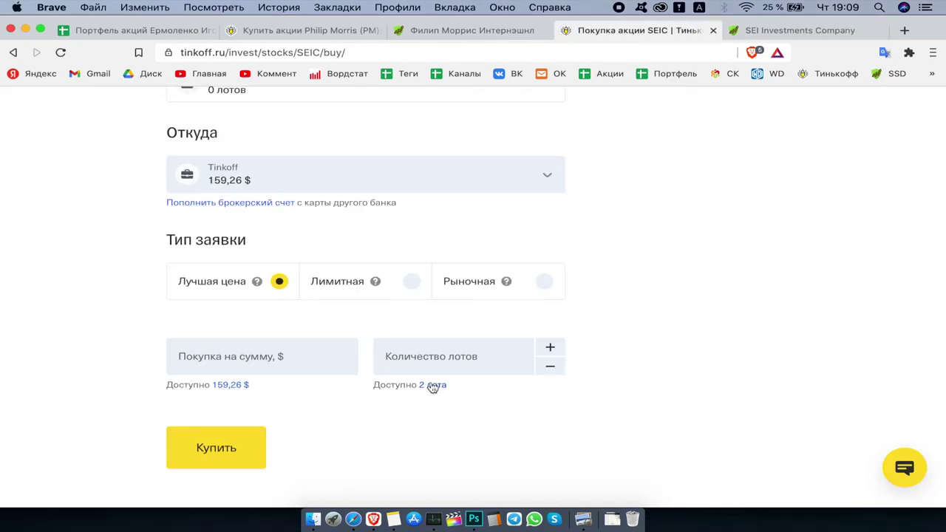
{"action": "left_click", "coordinate": [403, 368]}
{"action": "type", "text": "1"}
{"action": "scroll", "coordinate": [706, 389], "scroll_direction": "down", "scroll_amount": 3}
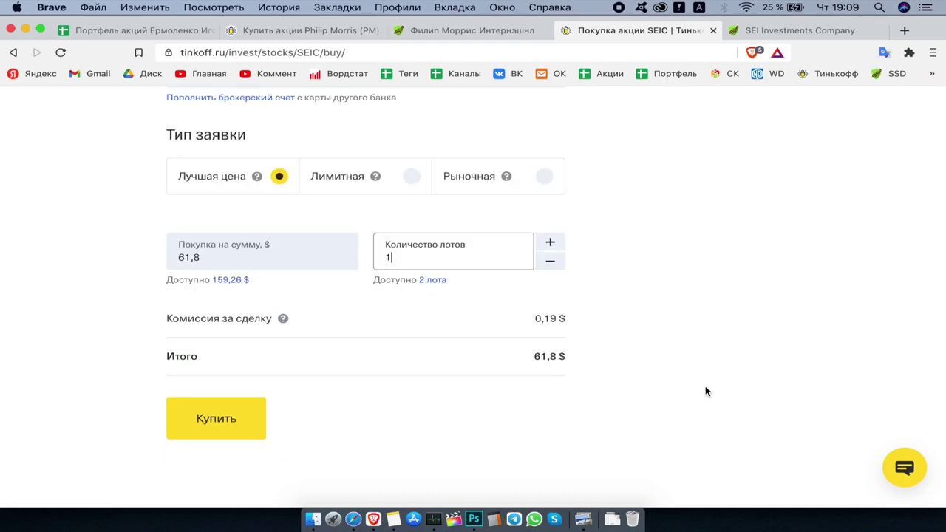
{"action": "left_click", "coordinate": [226, 420]}
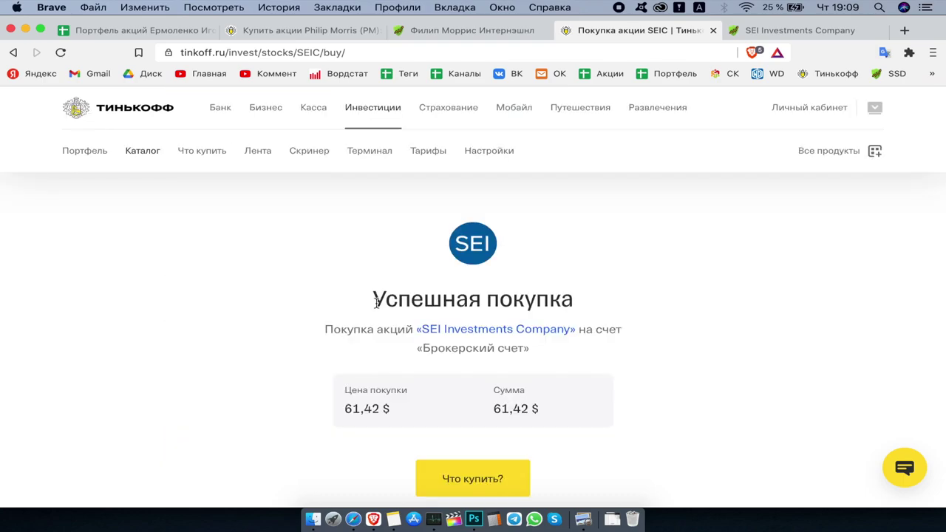
{"action": "left_click_drag", "start_coordinate": [372, 299], "coordinate": [574, 303]}
Step: Record 1 share for SEI Investments in the Кол-во акций column of the portfolio spreadsheet
{"action": "key", "text": "super+1"}
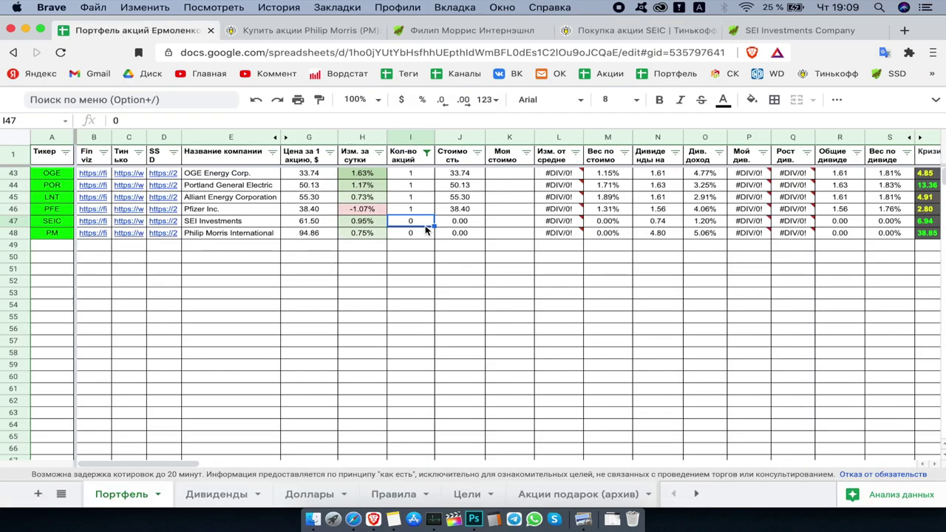
{"action": "type", "text": "1"}
{"action": "key", "text": "Return"}
Step: Review Philip Morris's all-time price chart and company description on Tinkoff, including its past link to Altria Group
{"action": "left_click", "coordinate": [338, 34]}
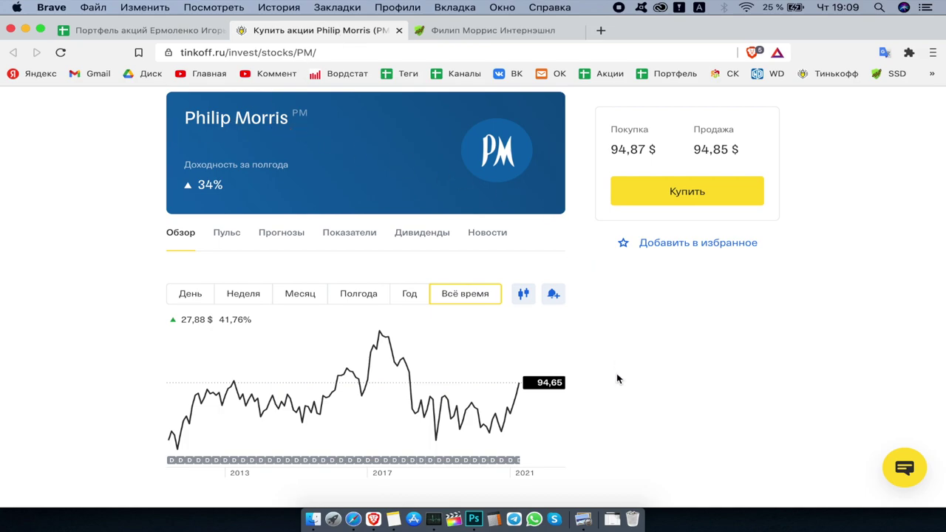
{"action": "scroll", "coordinate": [616, 378], "scroll_direction": "down", "scroll_amount": 5}
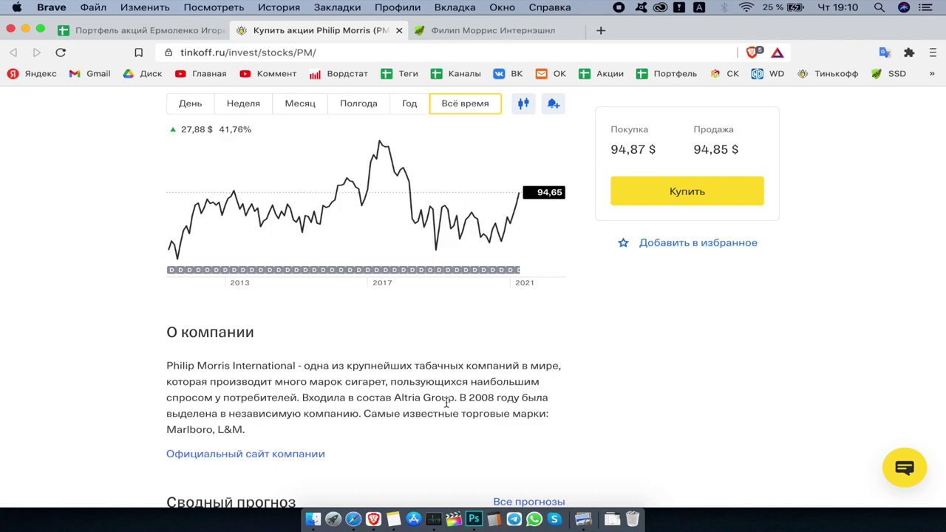
{"action": "left_click_drag", "start_coordinate": [395, 397], "coordinate": [421, 399]}
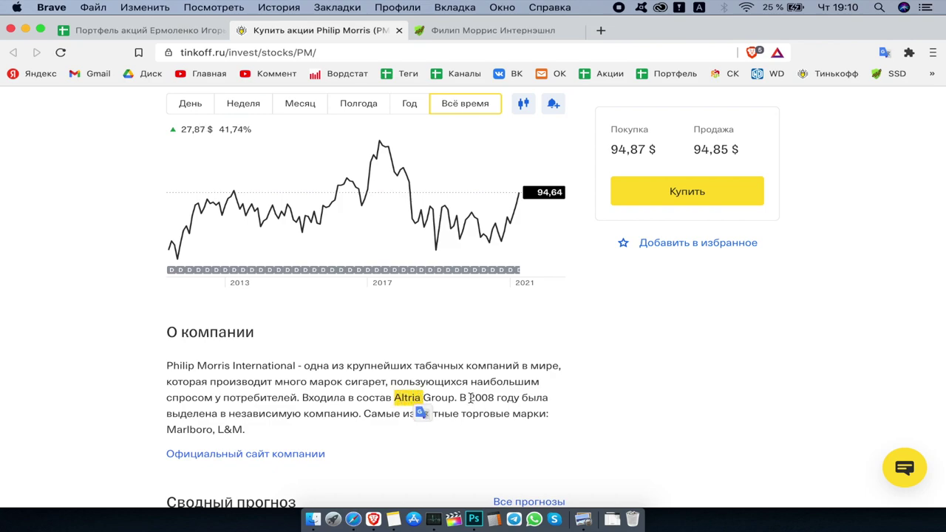
{"action": "left_click", "coordinate": [595, 398]}
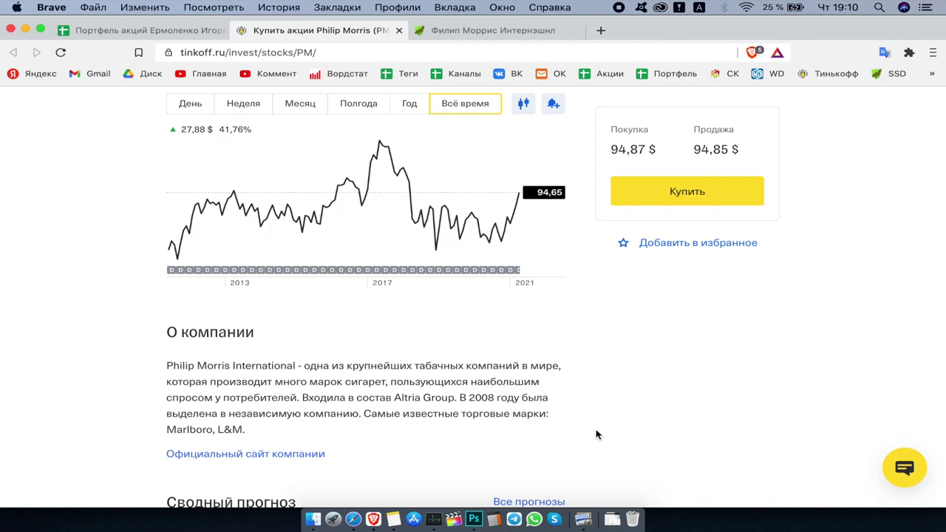
Step: Buy 1 lot of Philip Morris stock on Tinkoff at Лучшая цена
{"action": "left_click", "coordinate": [677, 193]}
{"action": "left_click", "coordinate": [408, 298]}
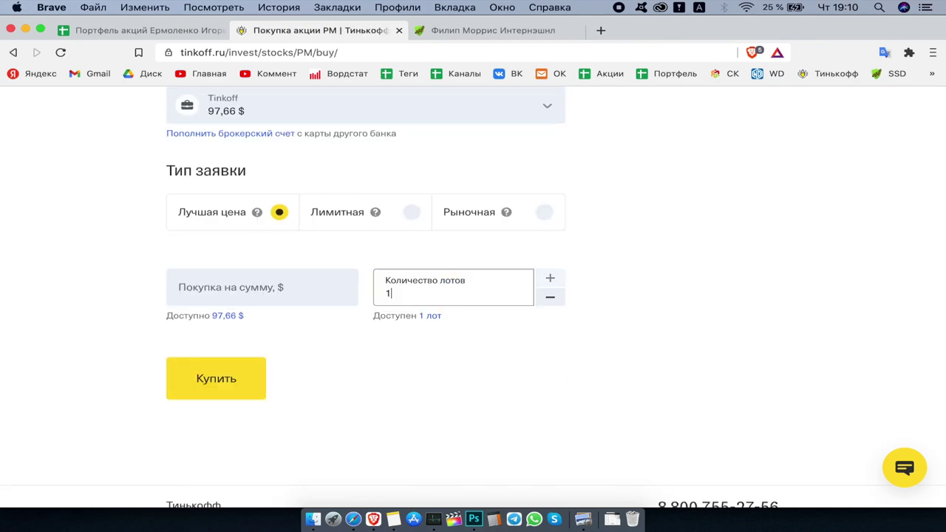
{"action": "type", "text": "1"}
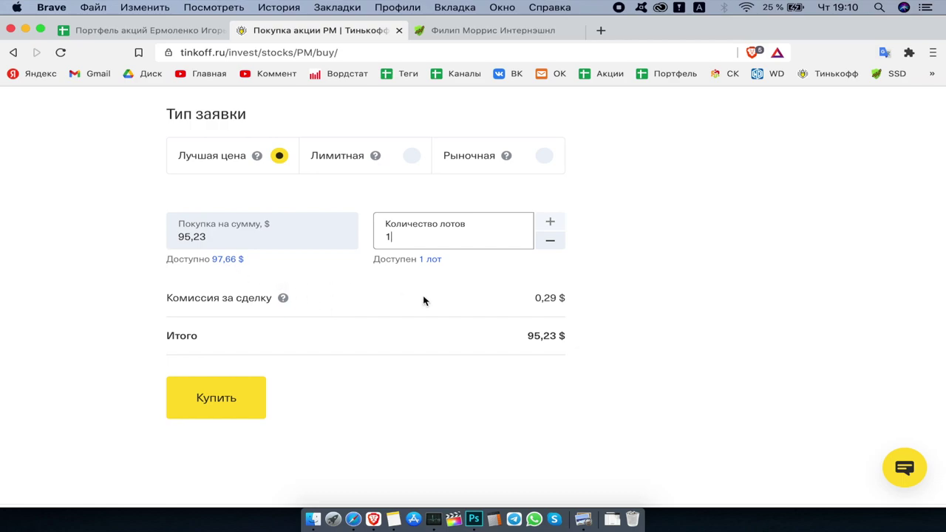
{"action": "key", "text": "Return"}
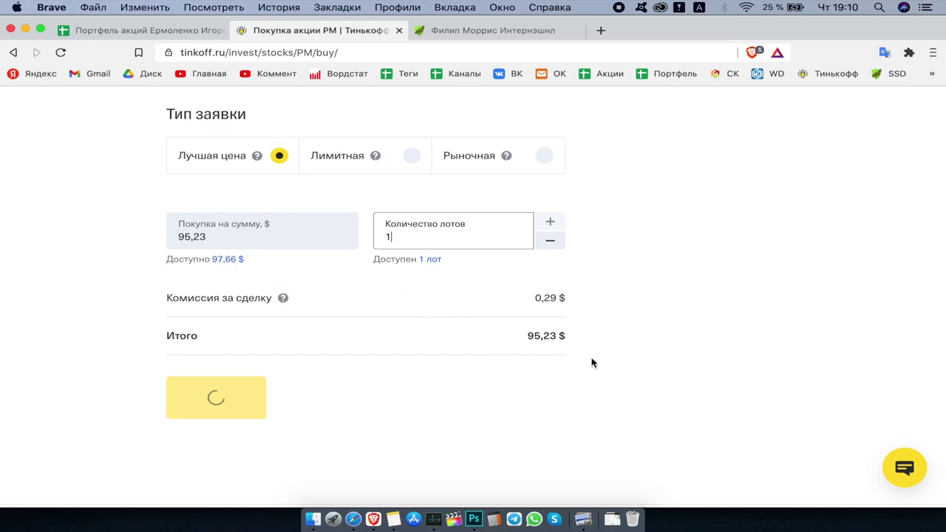
{"action": "left_click_drag", "start_coordinate": [446, 299], "coordinate": [587, 303]}
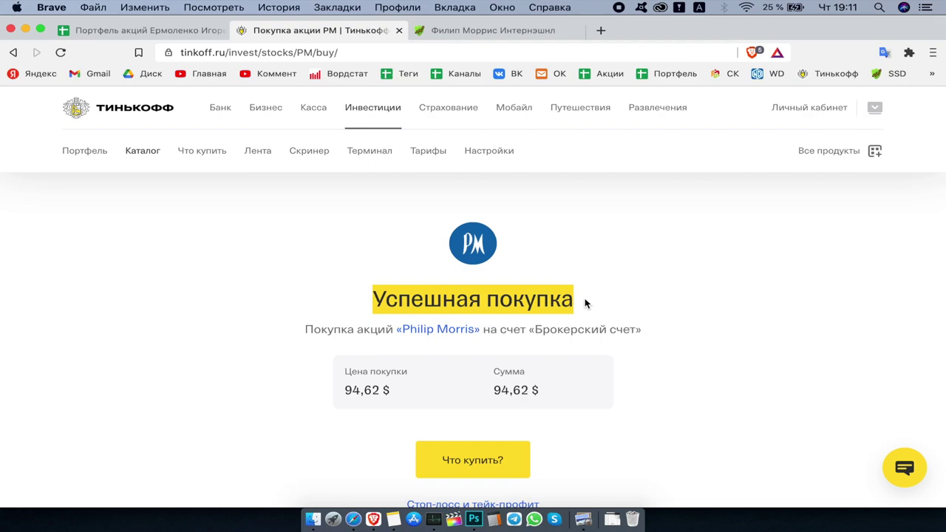
Step: Record 1 share for Philip Morris International in the Кол-во акций column of the portfolio spreadsheet
{"action": "key", "text": "super+1"}
{"action": "type", "text": "1"}
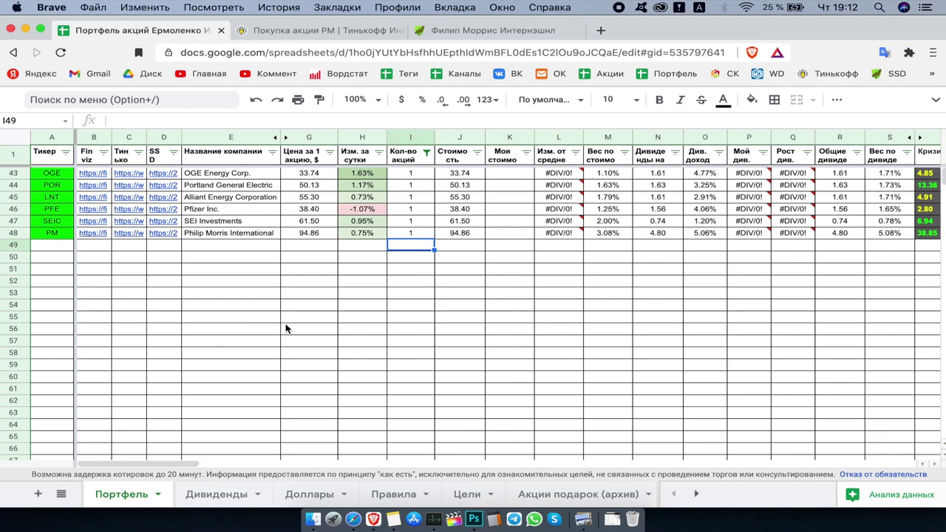
{"action": "left_click", "coordinate": [303, 139]}
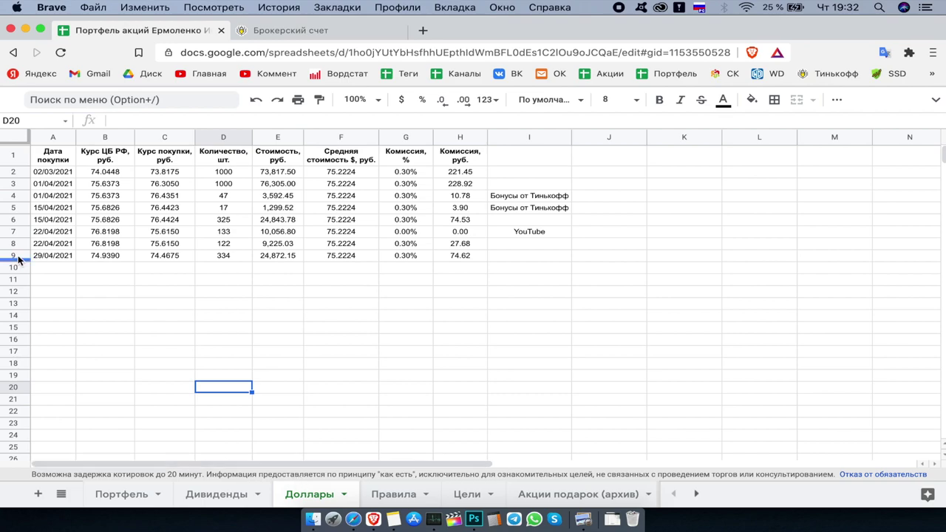
Step: Try clearing the dollar quantity of the 29/04/2021 purchase on the Доллары sheet, and undo the deletion
{"action": "left_click", "coordinate": [13, 255]}
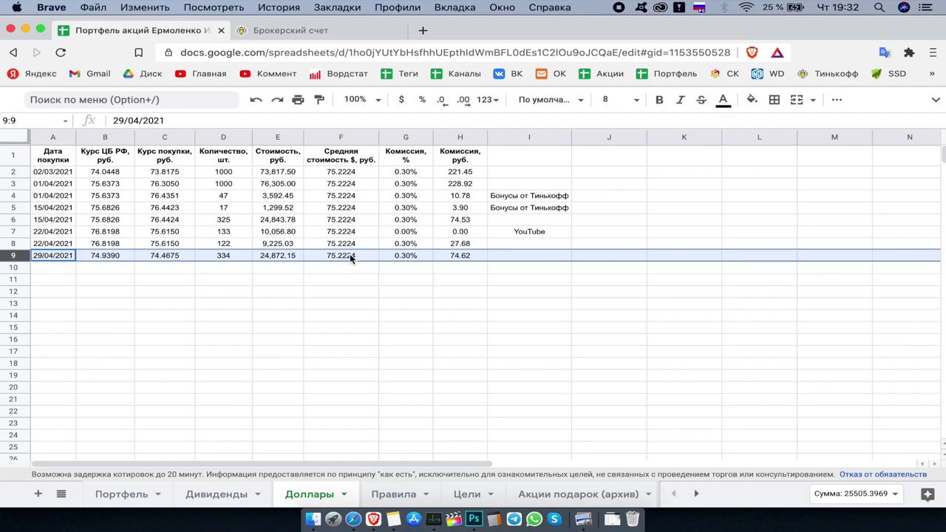
{"action": "left_click", "coordinate": [226, 257]}
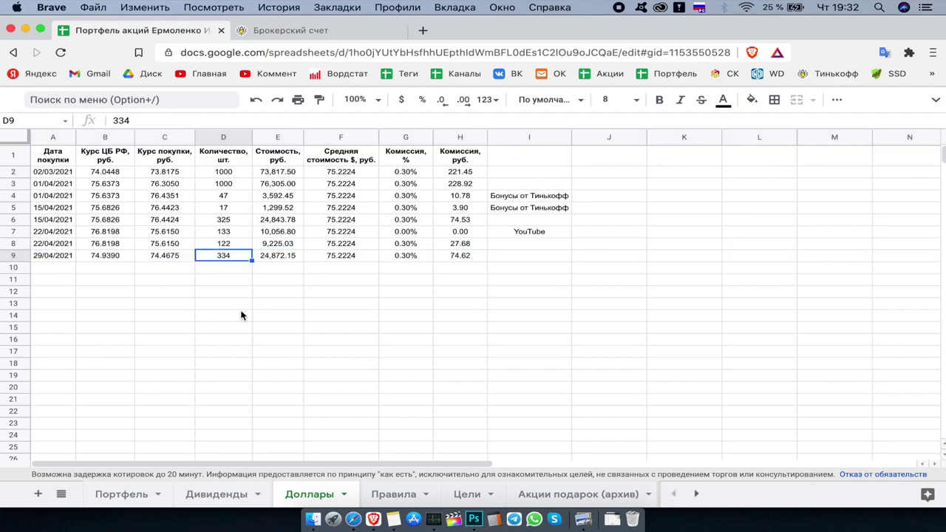
{"action": "key", "text": "BackSpace"}
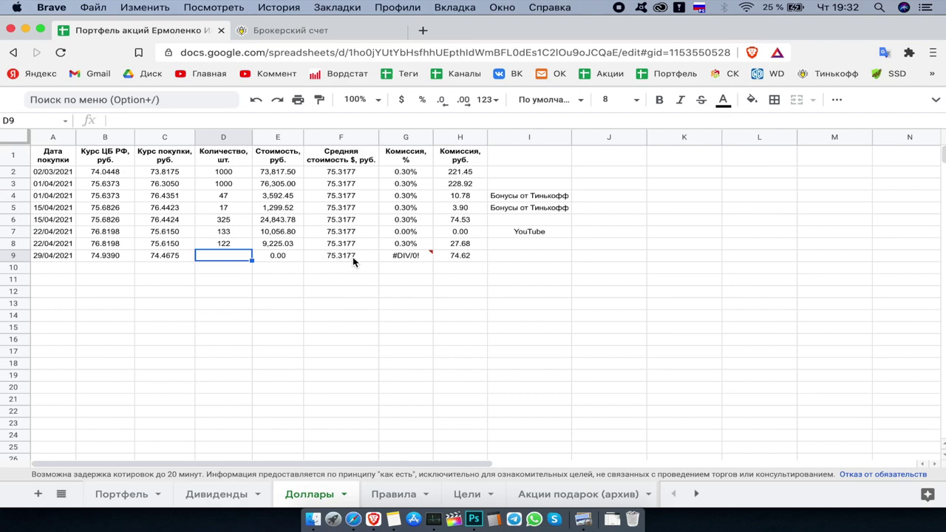
{"action": "key", "text": "super+z"}
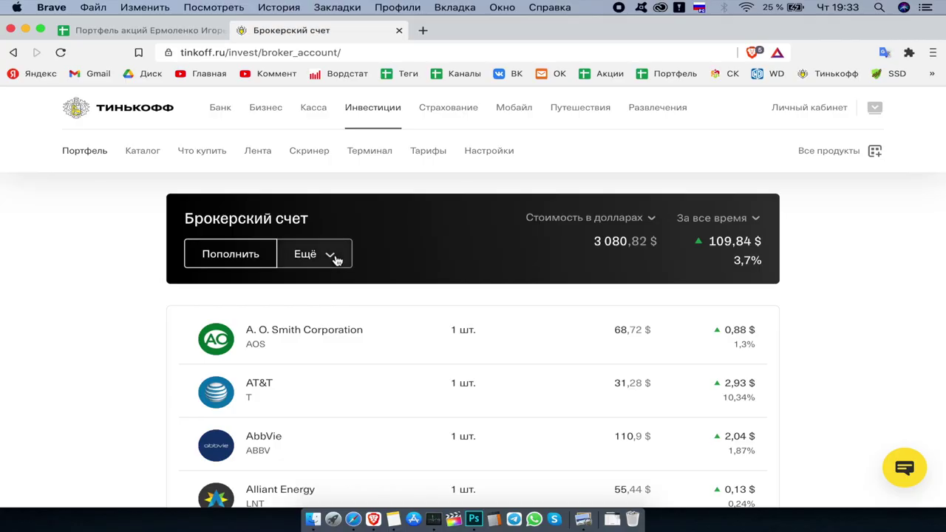
Step: Open the Tinkoff brokerage account's analytics and examine the portfolio breakdown by assets and the full list of companies
{"action": "left_click", "coordinate": [332, 256]}
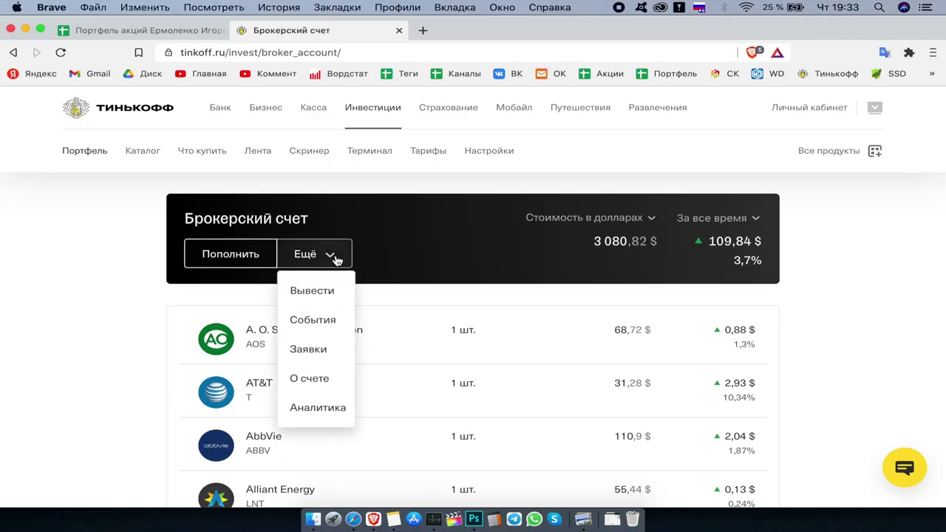
{"action": "left_click", "coordinate": [317, 409]}
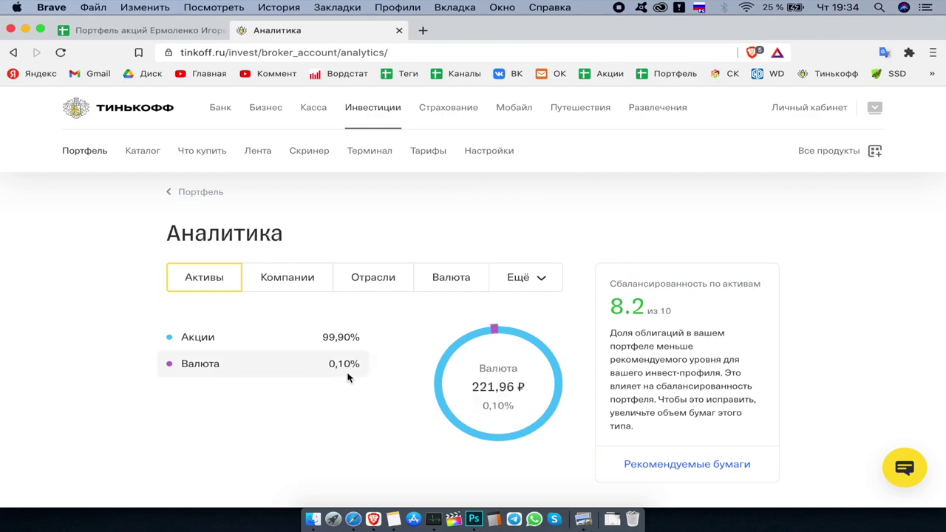
{"action": "left_click", "coordinate": [278, 283]}
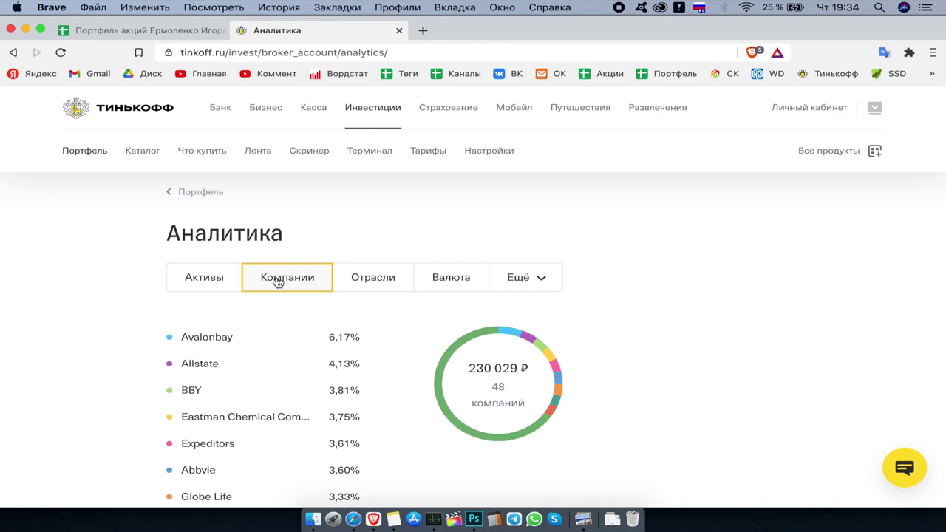
{"action": "scroll", "coordinate": [415, 481], "scroll_direction": "down", "scroll_amount": 3}
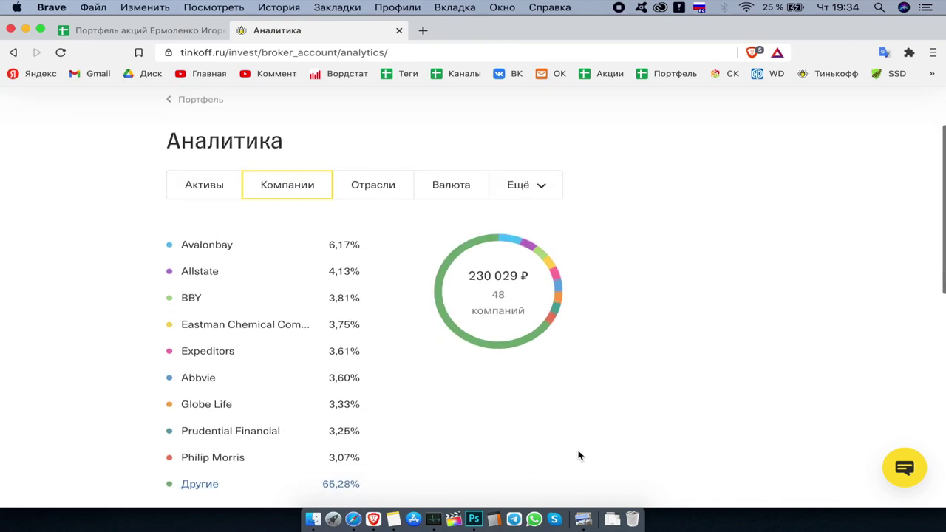
{"action": "scroll", "coordinate": [603, 399], "scroll_direction": "down", "scroll_amount": 2}
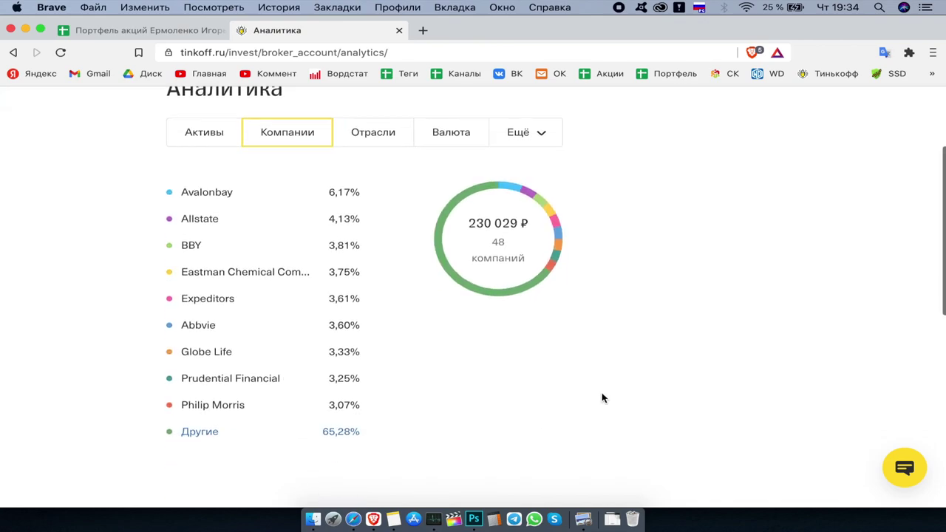
{"action": "left_click", "coordinate": [199, 434]}
{"action": "scroll", "coordinate": [197, 435], "scroll_direction": "down", "scroll_amount": 15}
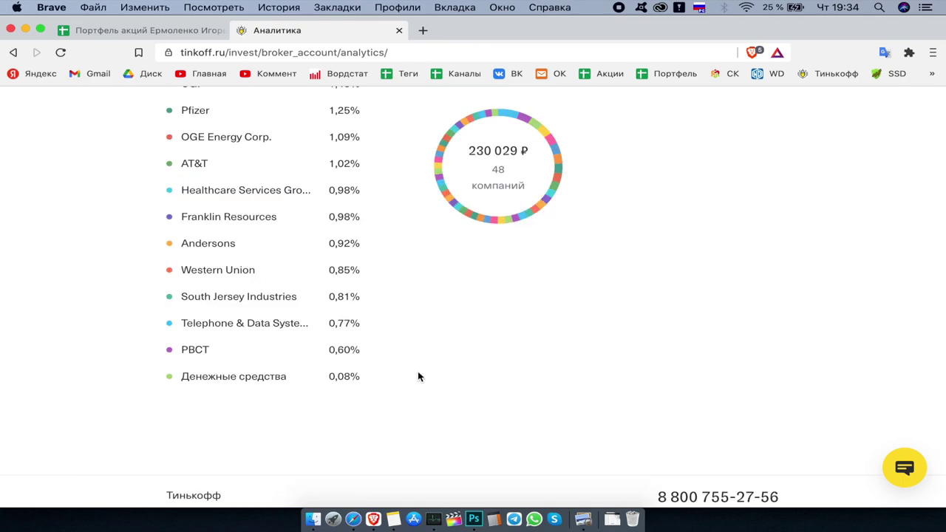
{"action": "scroll", "coordinate": [416, 326], "scroll_direction": "up", "scroll_amount": 15}
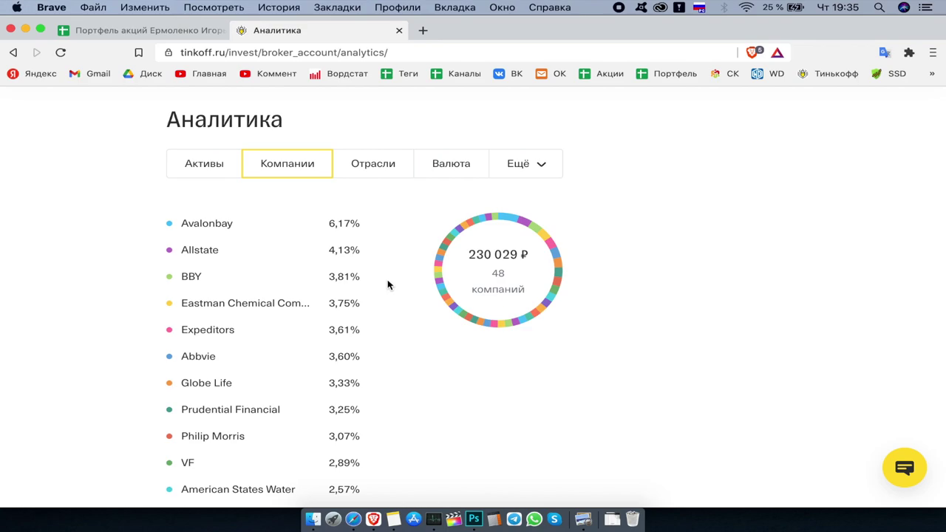
{"action": "scroll", "coordinate": [388, 285], "scroll_direction": "down", "scroll_amount": 15}
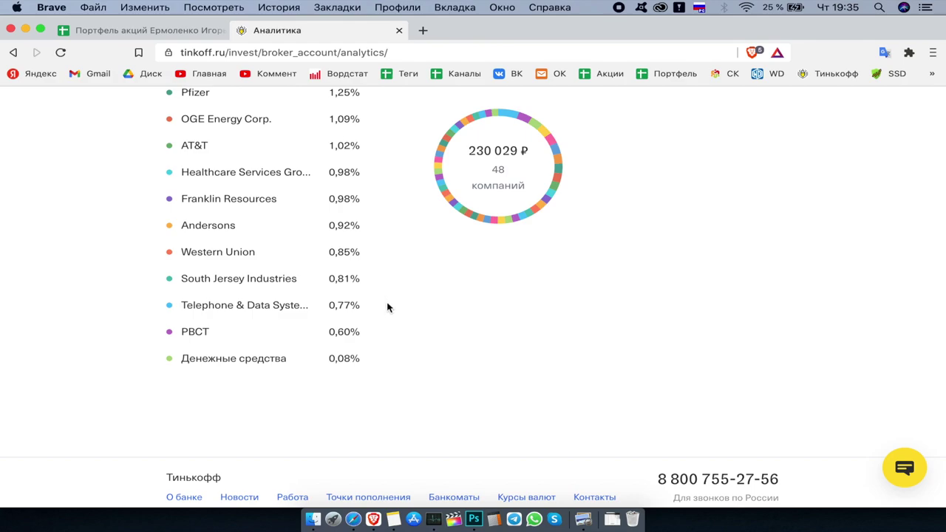
{"action": "scroll", "coordinate": [385, 284], "scroll_direction": "up", "scroll_amount": 10}
Step: Examine the portfolio's distribution by sector and by currency in the Tinkoff analytics
{"action": "left_click", "coordinate": [377, 264]}
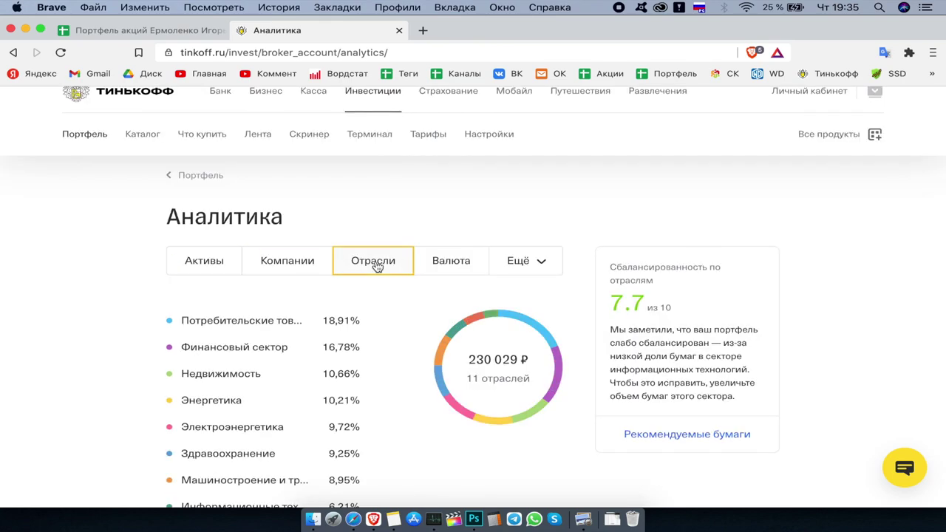
{"action": "scroll", "coordinate": [140, 450], "scroll_direction": "down", "scroll_amount": 3}
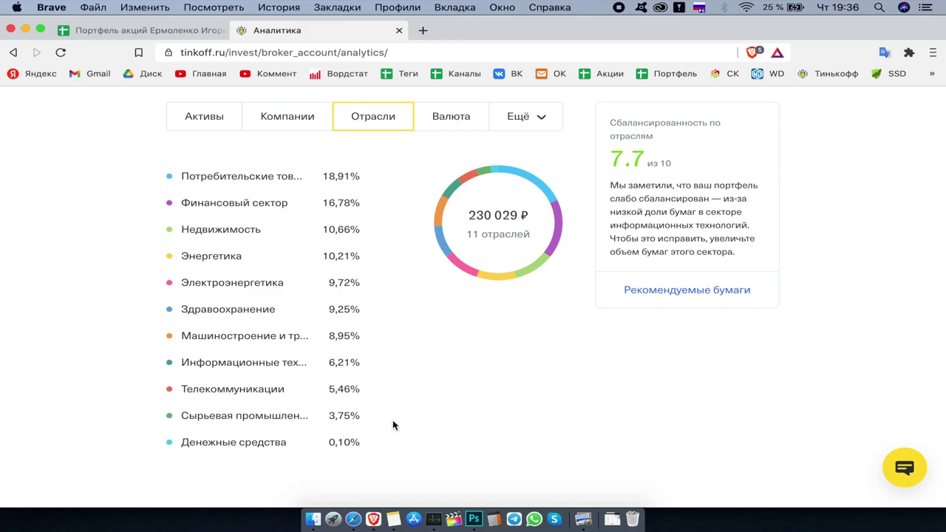
{"action": "left_click", "coordinate": [446, 118]}
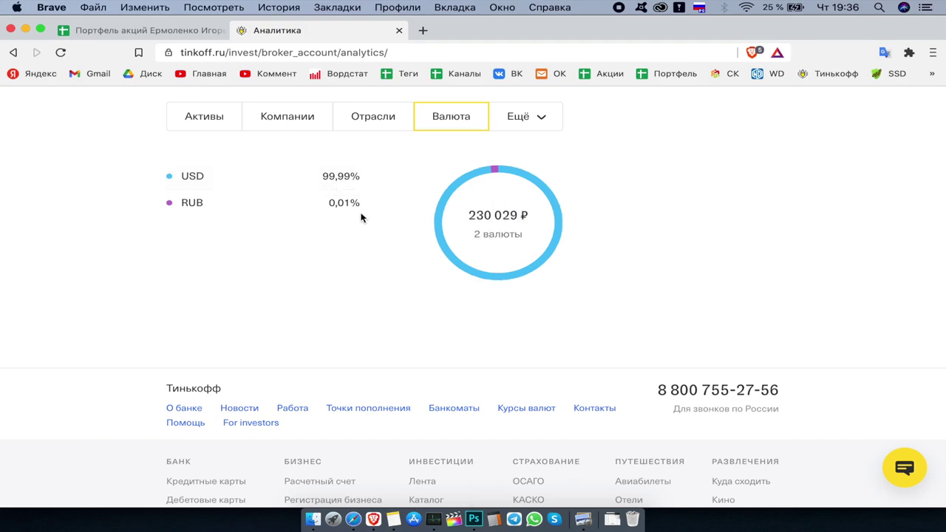
{"action": "mouse_move", "coordinate": [357, 216]}
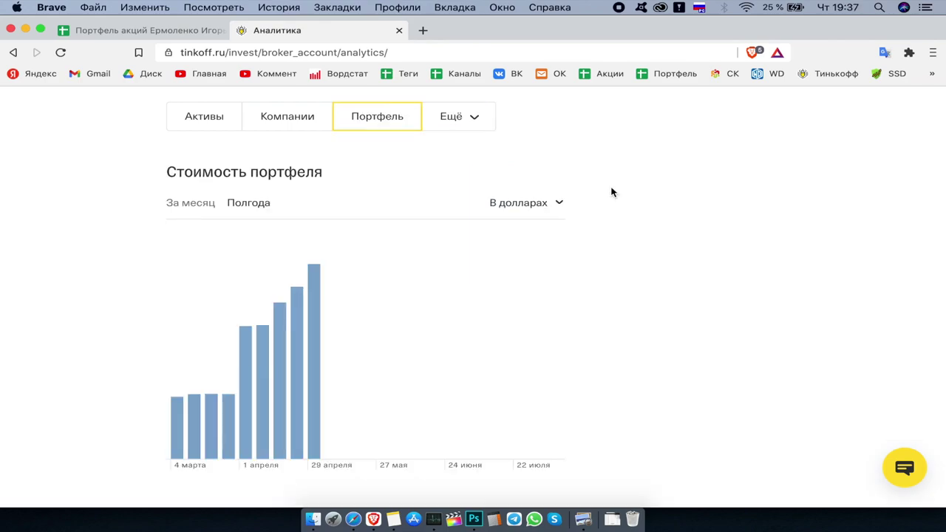
Step: Examine the half-year portfolio value chart in dollars, including the bar for 29 апреля 2021
{"action": "scroll", "coordinate": [611, 192], "scroll_direction": "down", "scroll_amount": 1}
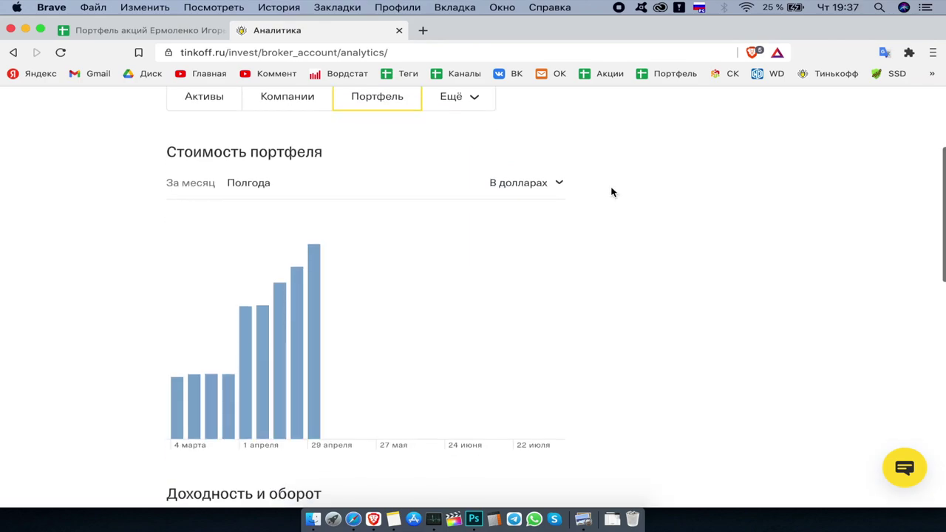
{"action": "mouse_move", "coordinate": [310, 315]}
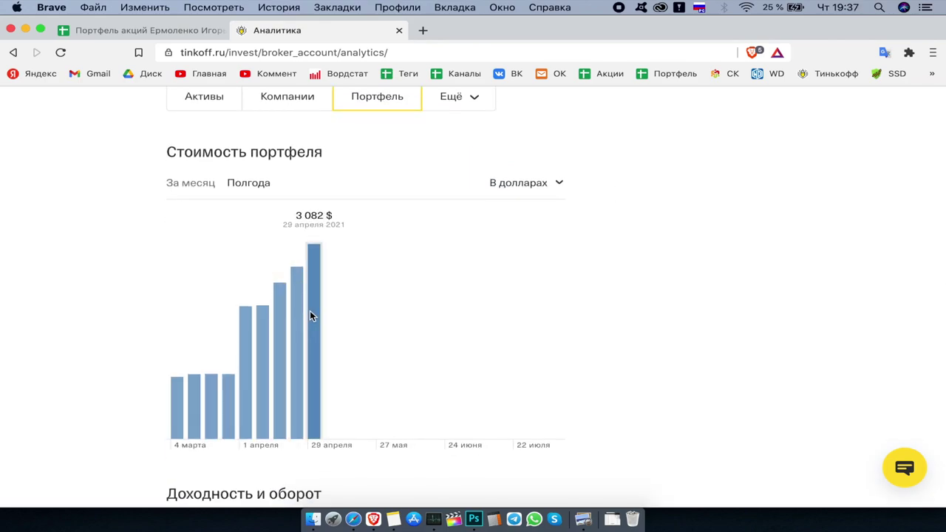
{"action": "scroll", "coordinate": [665, 328], "scroll_direction": "down", "scroll_amount": 5}
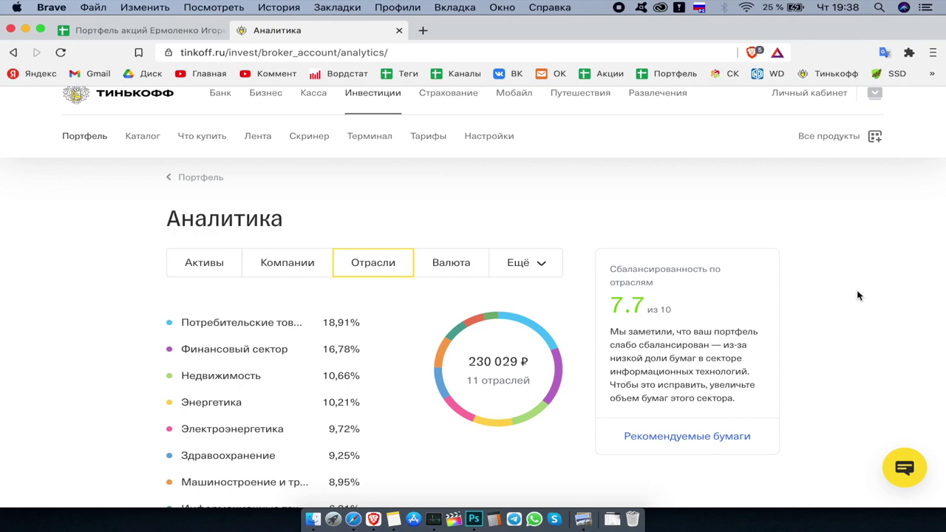
Step: Return to the portfolio spreadsheet and view the sector share charts and the holdings table on the Портфель sheet
{"action": "key", "text": "ctrl+shift+Tab"}
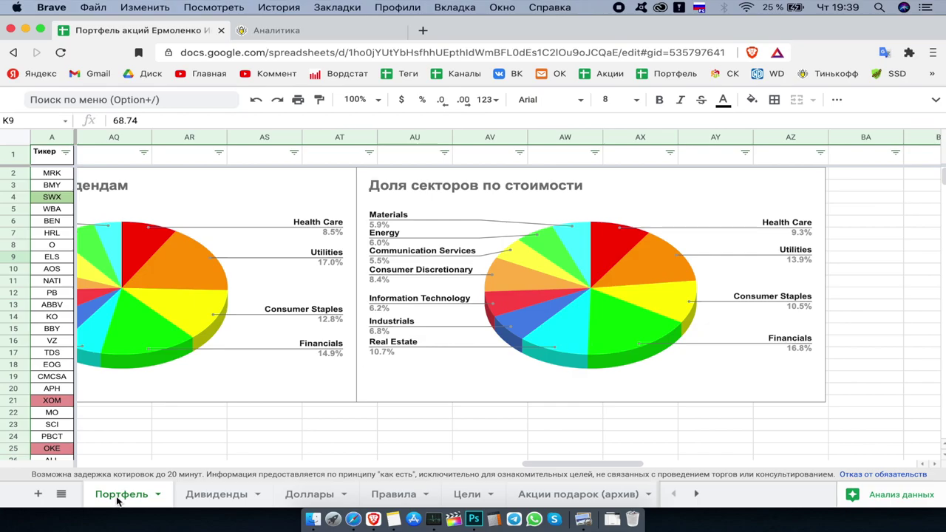
{"action": "scroll", "coordinate": [275, 346], "scroll_direction": "left", "scroll_amount": 15}
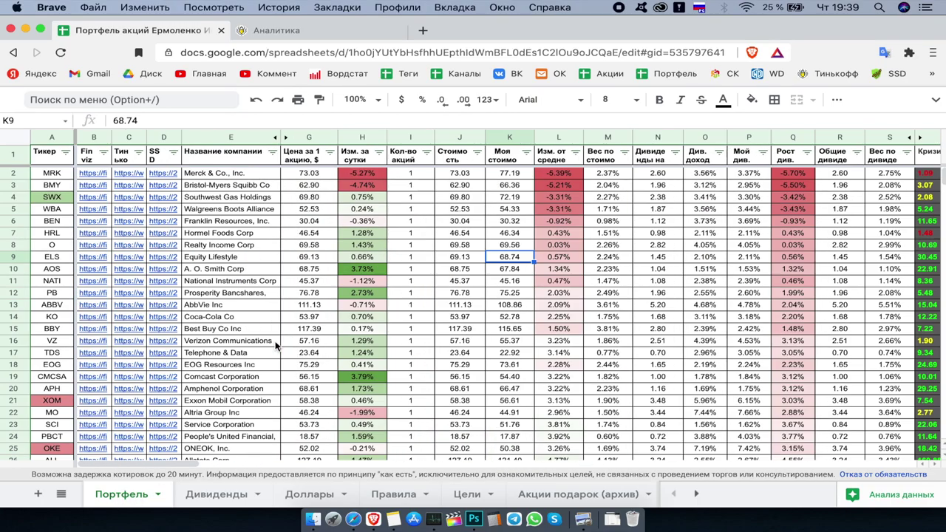
Step: Compare the pie charts of sector shares by dividends and by value beside the holdings table
{"action": "scroll", "coordinate": [797, 293], "scroll_direction": "right", "scroll_amount": 15}
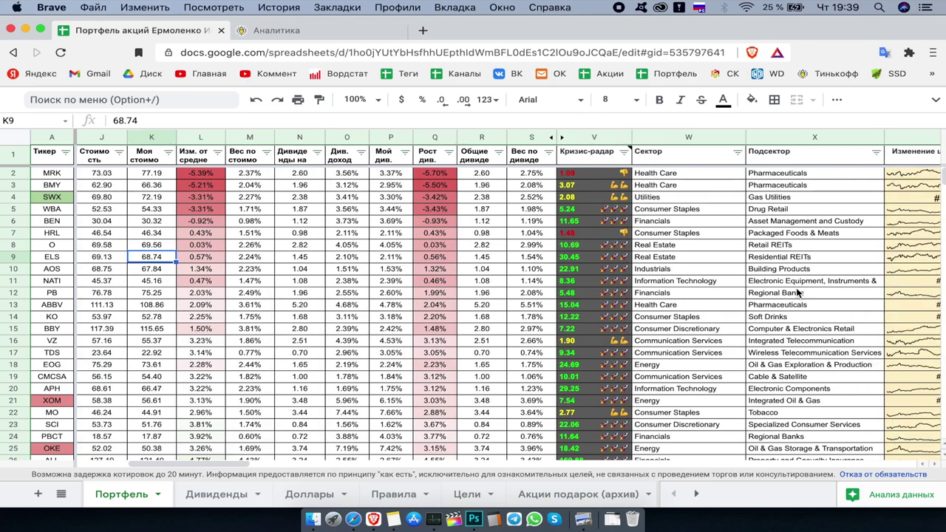
{"action": "scroll", "coordinate": [797, 294], "scroll_direction": "right", "scroll_amount": 15}
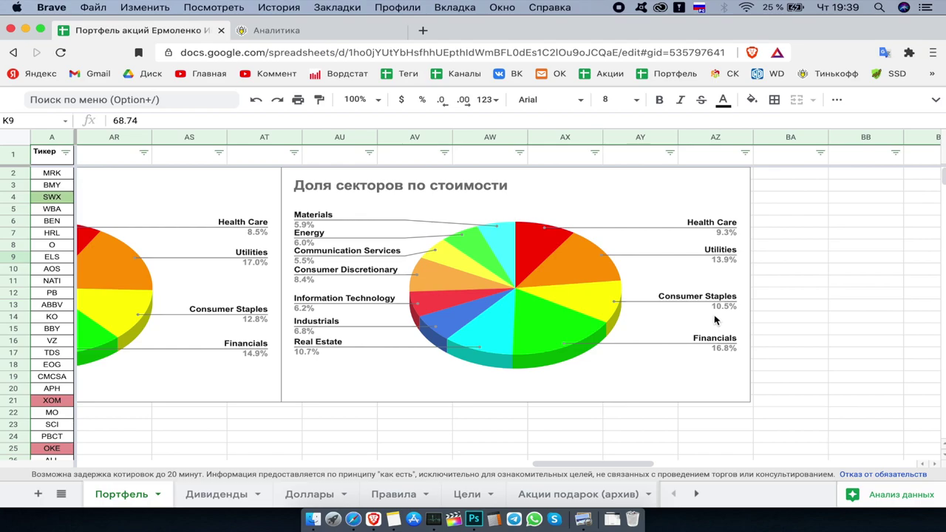
{"action": "scroll", "coordinate": [763, 326], "scroll_direction": "left", "scroll_amount": 5}
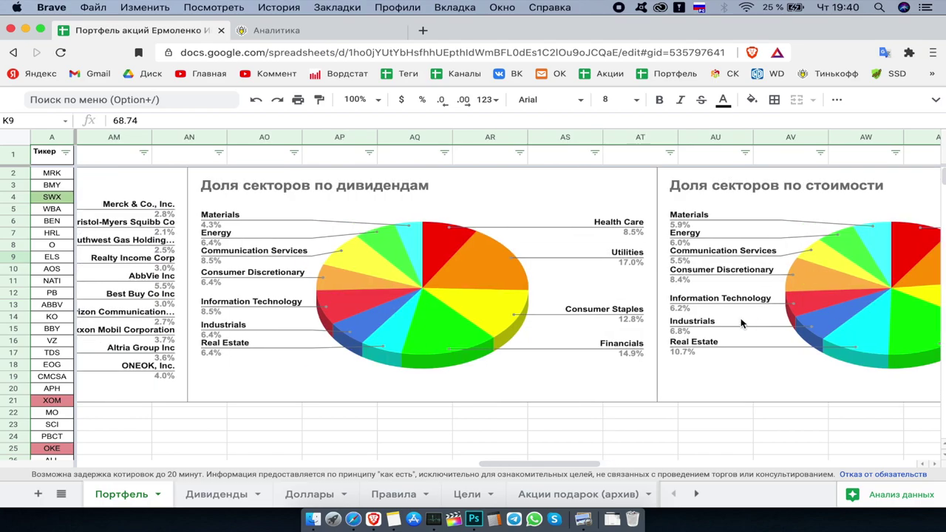
{"action": "scroll", "coordinate": [562, 190], "scroll_direction": "right", "scroll_amount": 2}
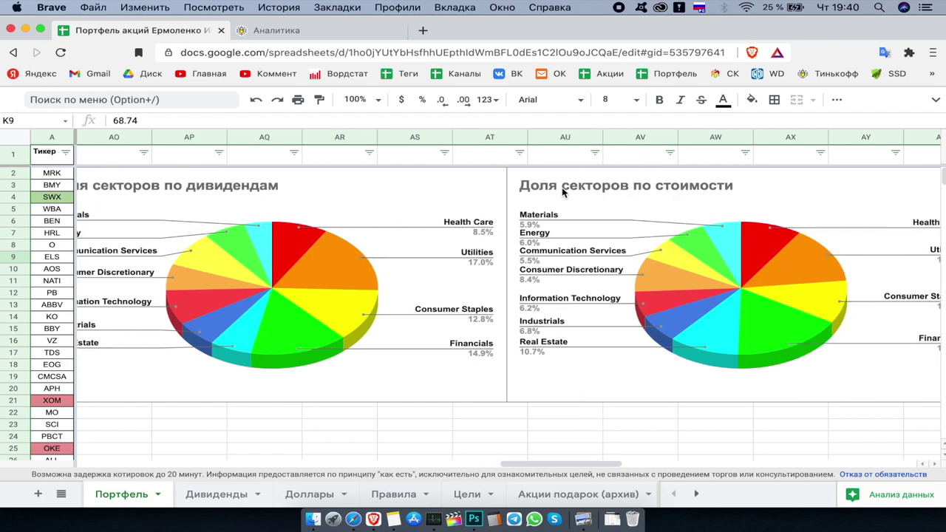
{"action": "scroll", "coordinate": [562, 188], "scroll_direction": "right", "scroll_amount": 1}
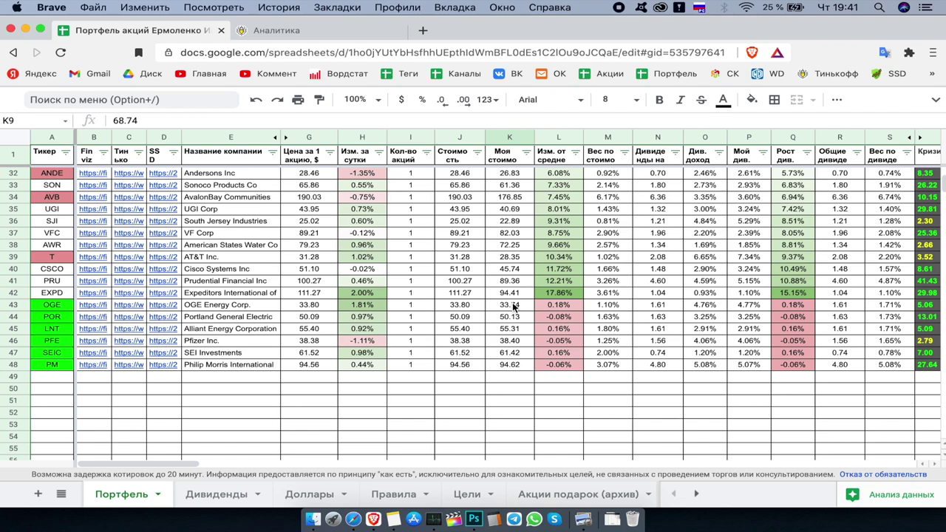
Step: Total the purchase cost, price change and current value of the six new stocks in rows 43–48, and review their Хронология purchase entries
{"action": "left_click_drag", "start_coordinate": [516, 309], "coordinate": [519, 368]}
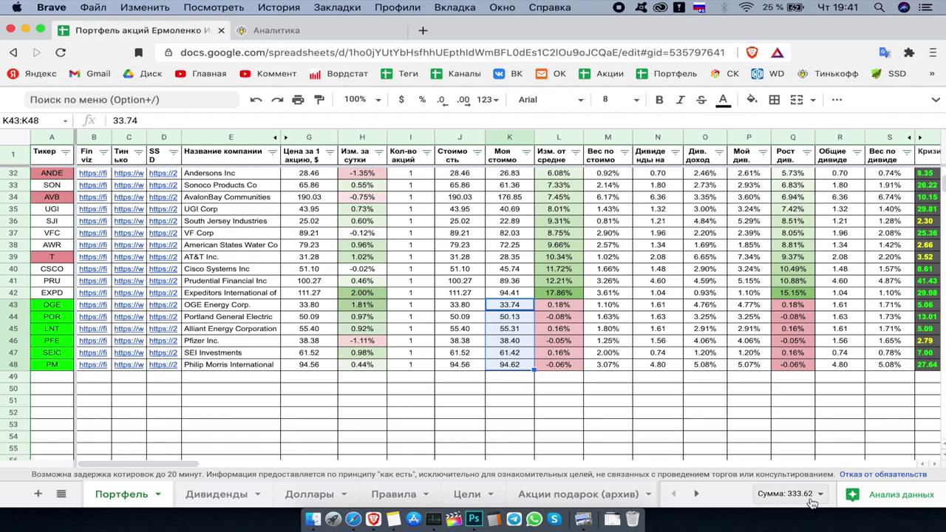
{"action": "left_click_drag", "start_coordinate": [571, 304], "coordinate": [572, 365]}
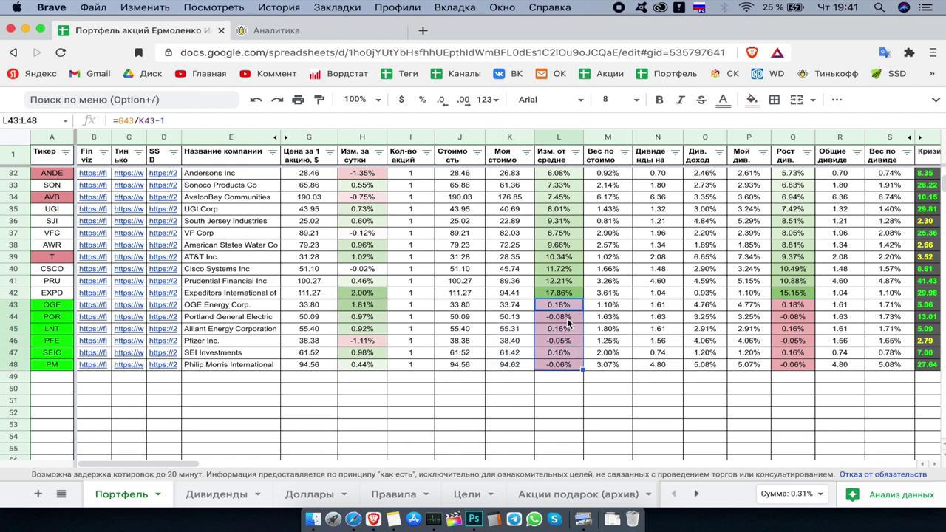
{"action": "left_click_drag", "start_coordinate": [460, 304], "coordinate": [466, 364]}
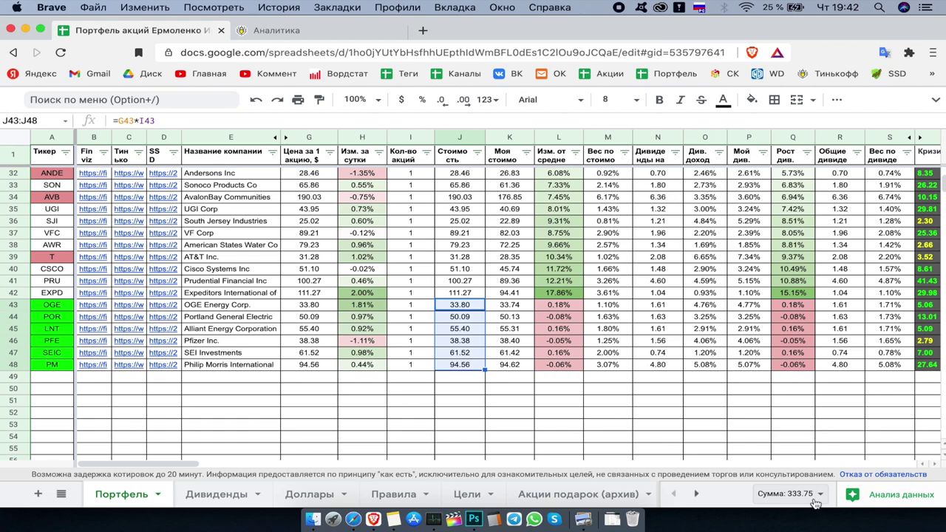
{"action": "scroll", "coordinate": [724, 312], "scroll_direction": "right", "scroll_amount": 15}
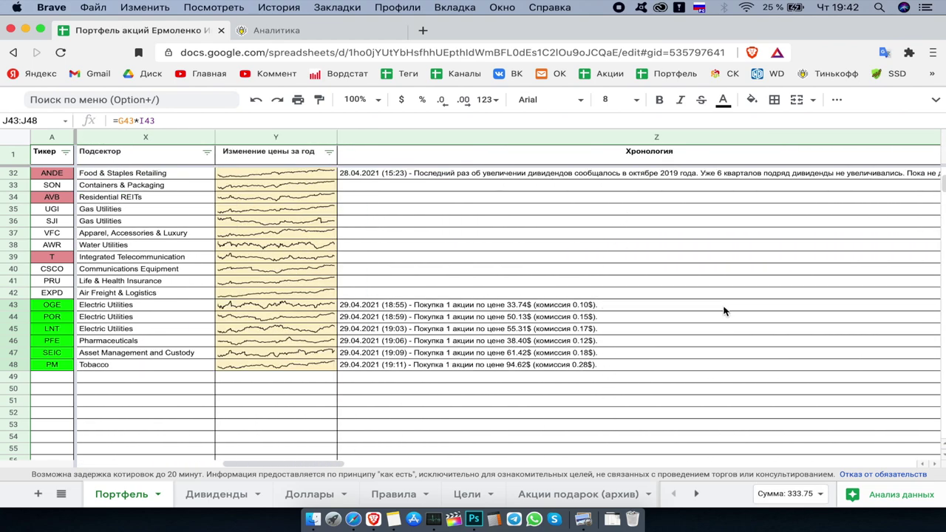
{"action": "left_click_drag", "start_coordinate": [620, 307], "coordinate": [616, 366]}
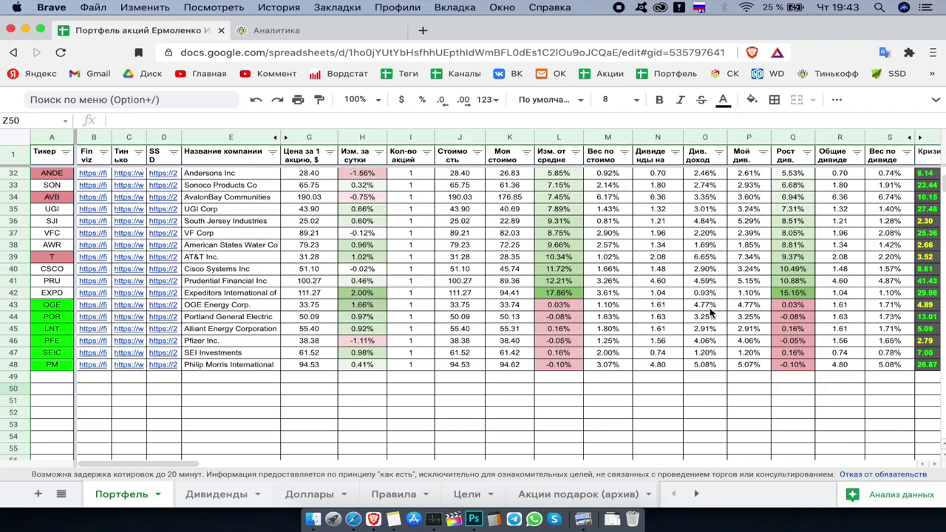
Step: Check the average dividend yield of the six newly bought stocks in O43:O48
{"action": "left_click_drag", "start_coordinate": [711, 308], "coordinate": [708, 365]}
{"action": "left_click", "coordinate": [819, 498]}
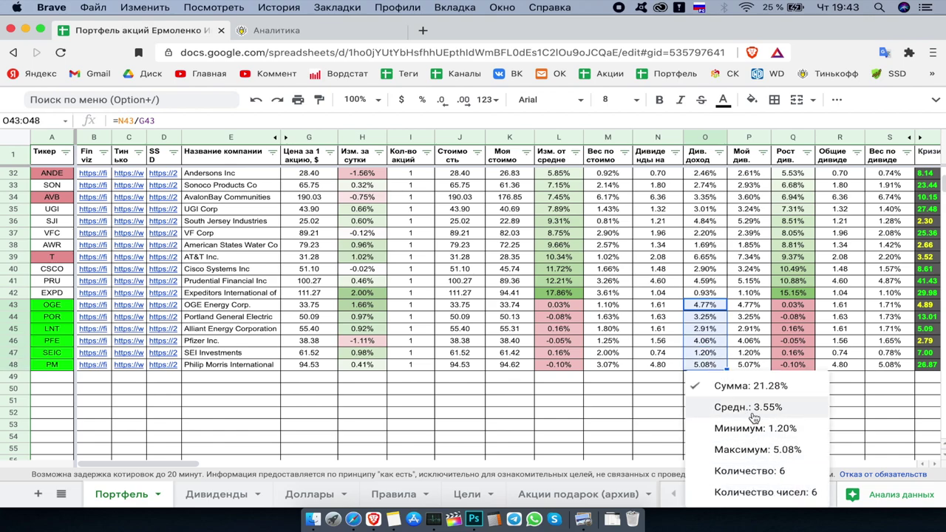
{"action": "left_click", "coordinate": [658, 406]}
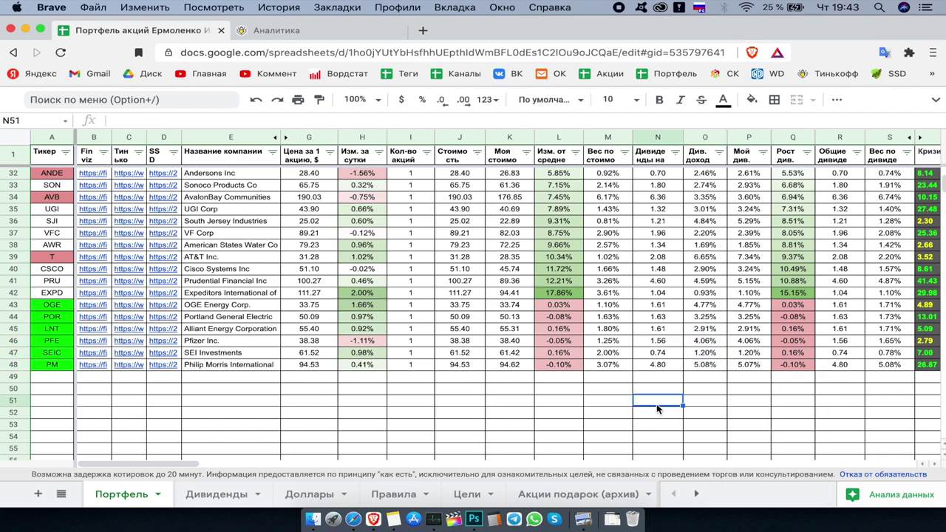
Step: Check the whole portfolio's average for the Див. доход column and for the Мой див. доход column
{"action": "left_click", "coordinate": [704, 137]}
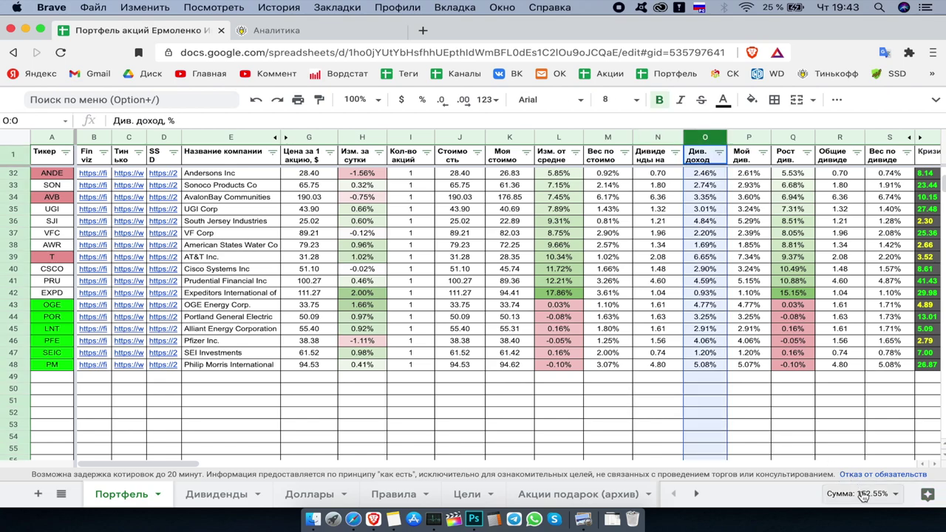
{"action": "left_click", "coordinate": [863, 496]}
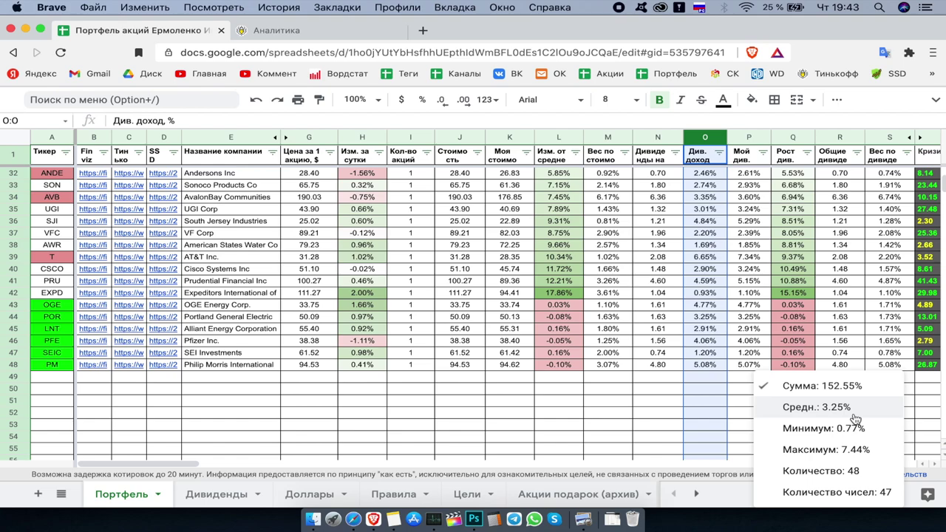
{"action": "left_click", "coordinate": [658, 413]}
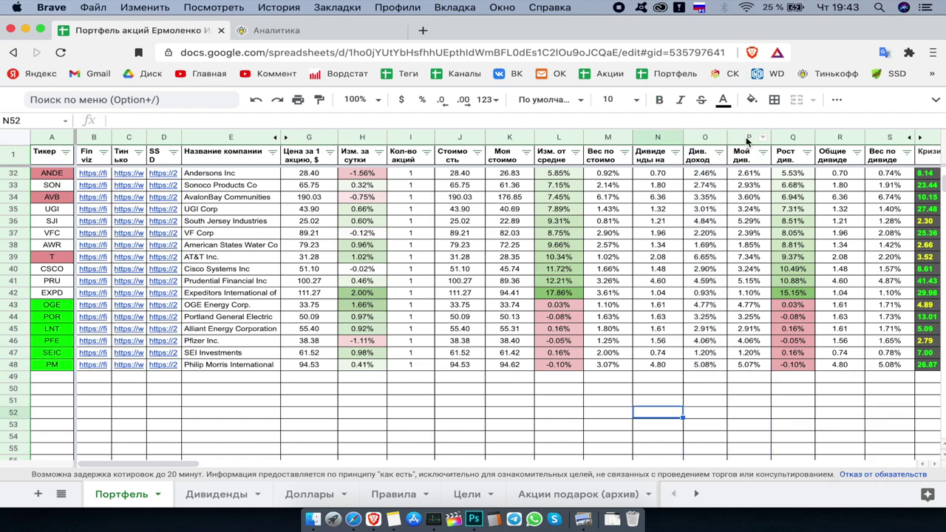
{"action": "left_click", "coordinate": [748, 139]}
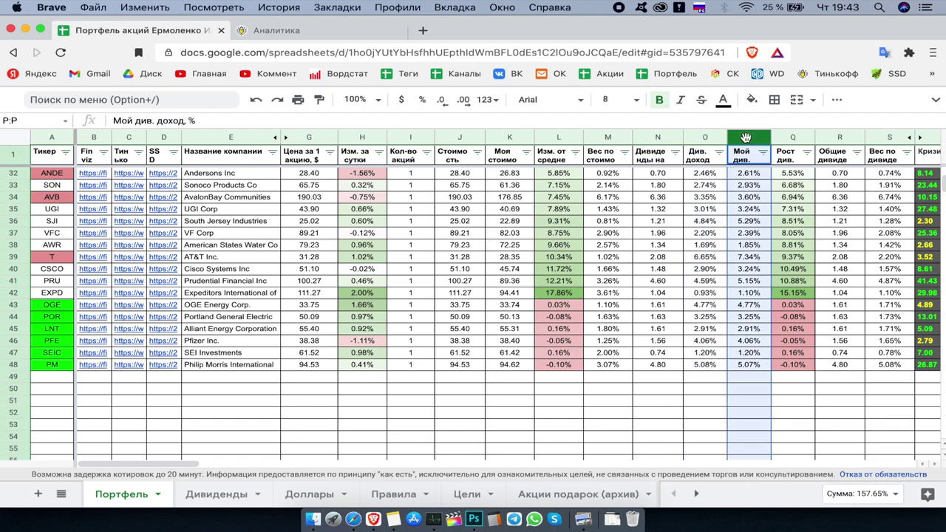
{"action": "left_click", "coordinate": [857, 494]}
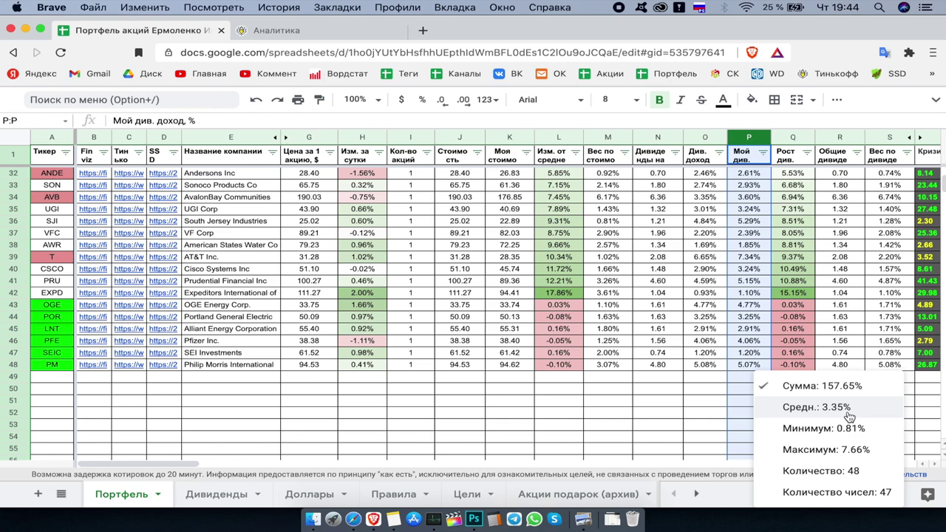
{"action": "left_click", "coordinate": [701, 137]}
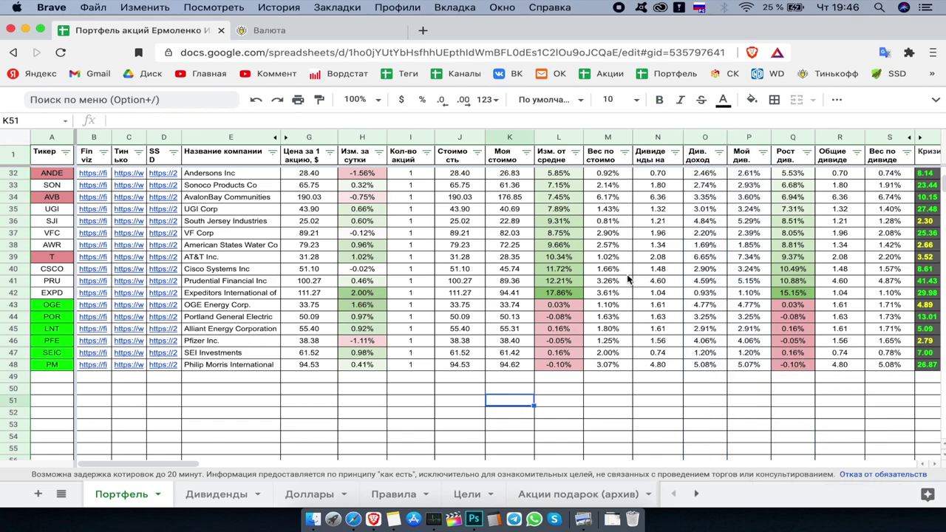
Step: Total the Дивиденды на 1 акцию column and check the US dollar exchange rate on the Tinkoff page
{"action": "left_click", "coordinate": [657, 138]}
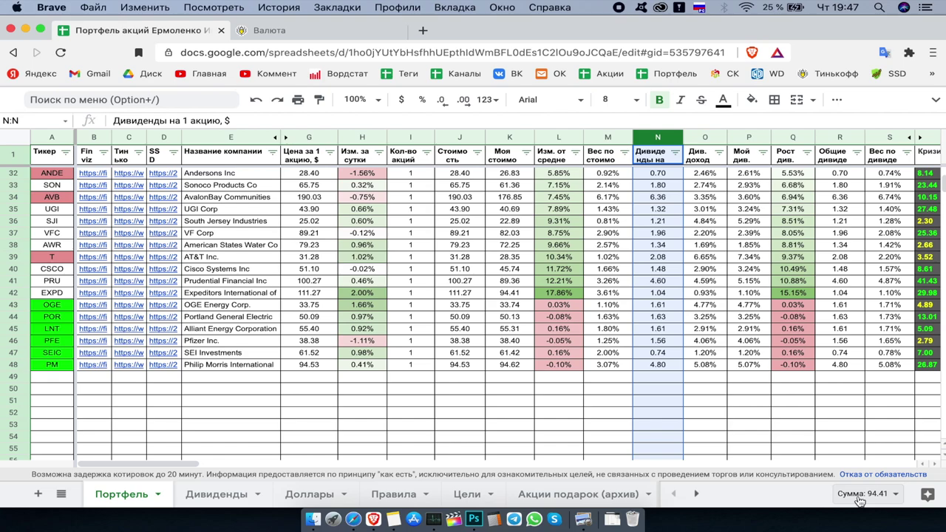
{"action": "key", "text": "ctrl+Tab"}
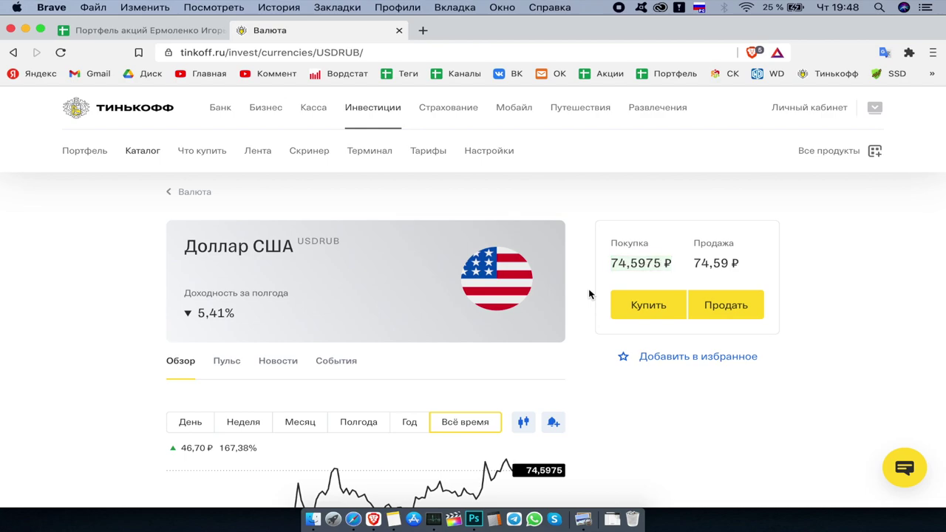
{"action": "key", "text": "ctrl+shift+Tab"}
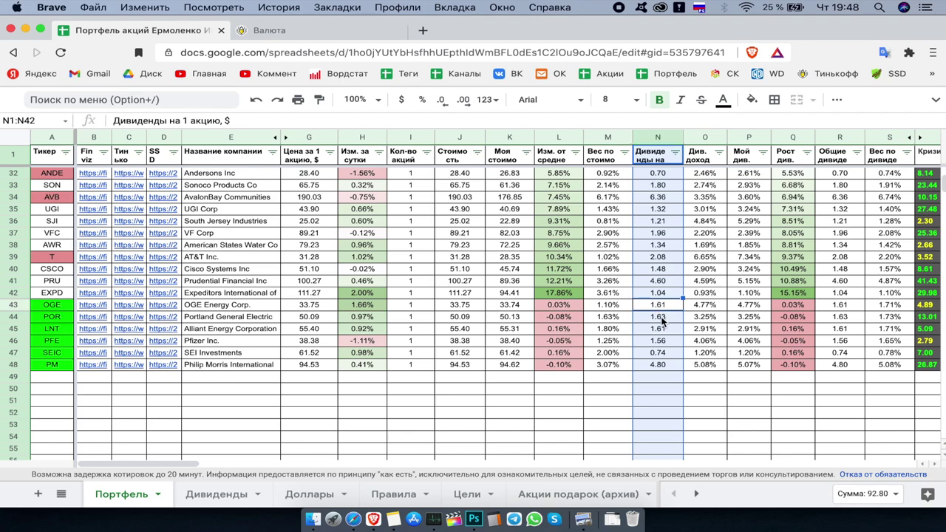
Step: Exclude the six new stocks in rows 43–48 from the dividends-per-share selection to total the earlier holdings' dividends
{"action": "left_click", "coordinate": [662, 331]}
{"action": "left_click", "coordinate": [663, 341]}
{"action": "left_click", "coordinate": [664, 353]}
{"action": "left_click", "coordinate": [665, 364]}
{"action": "key", "text": "Down"}
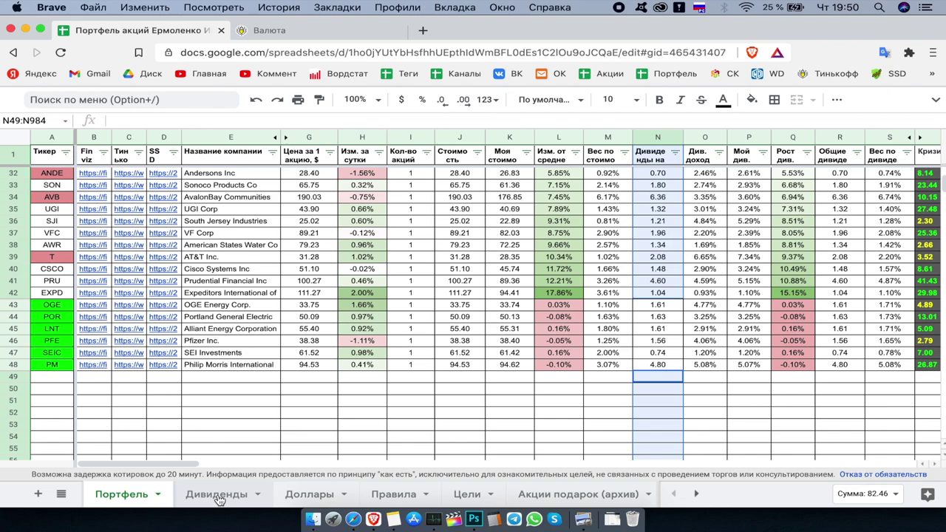
Step: Open the Дивиденды sheet and examine the Andersons Inc payment in row 4 and the monthly dividend growth chart
{"action": "left_click", "coordinate": [217, 494]}
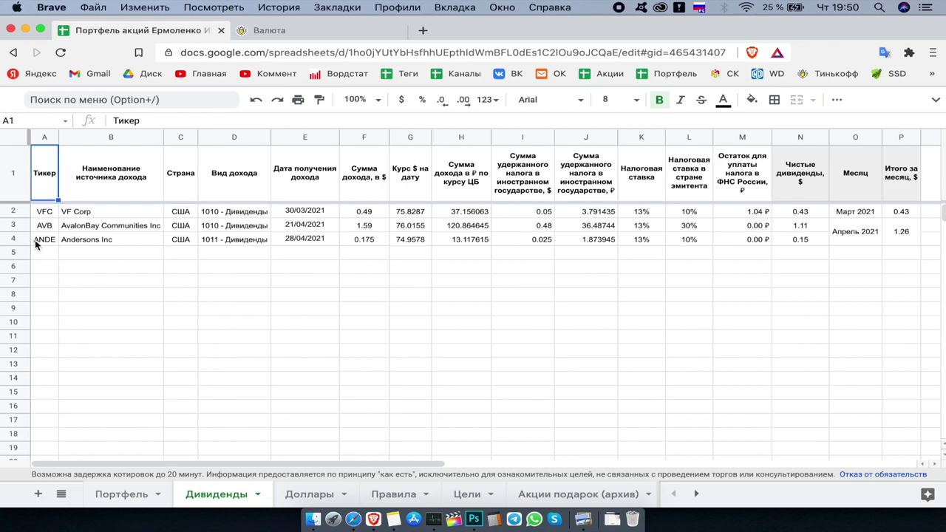
{"action": "left_click", "coordinate": [13, 240]}
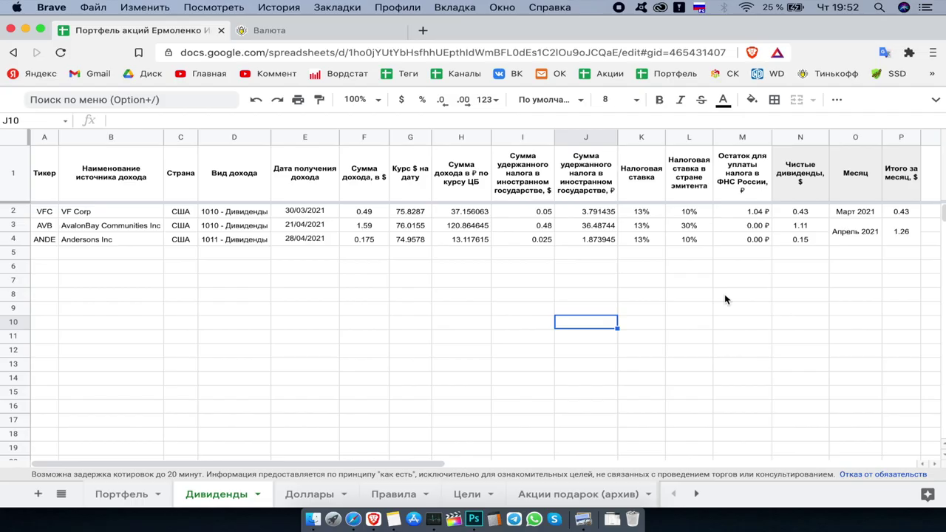
{"action": "scroll", "coordinate": [724, 299], "scroll_direction": "right", "scroll_amount": 15}
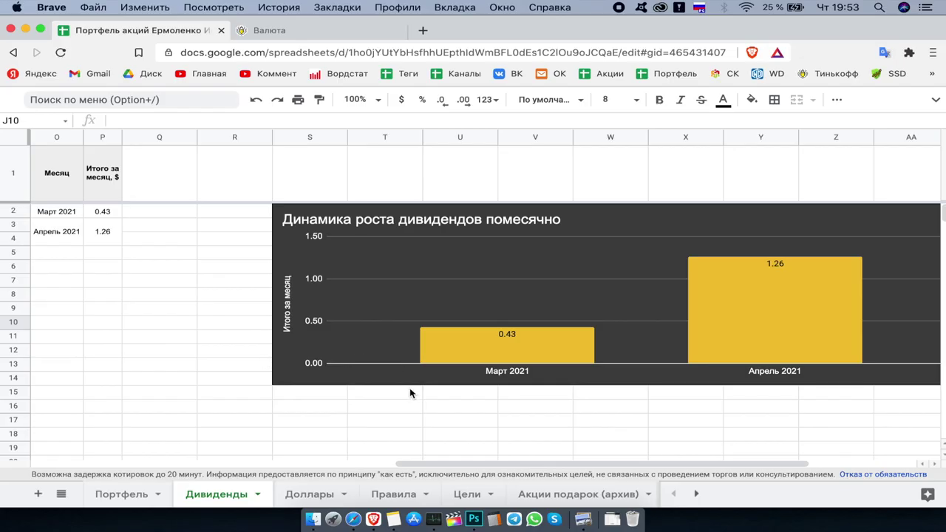
Step: On the Цели sheet, update the 29.04.2021 account value in C5 to 3083, taken from the Tinkoff brokerage account
{"action": "left_click", "coordinate": [463, 494]}
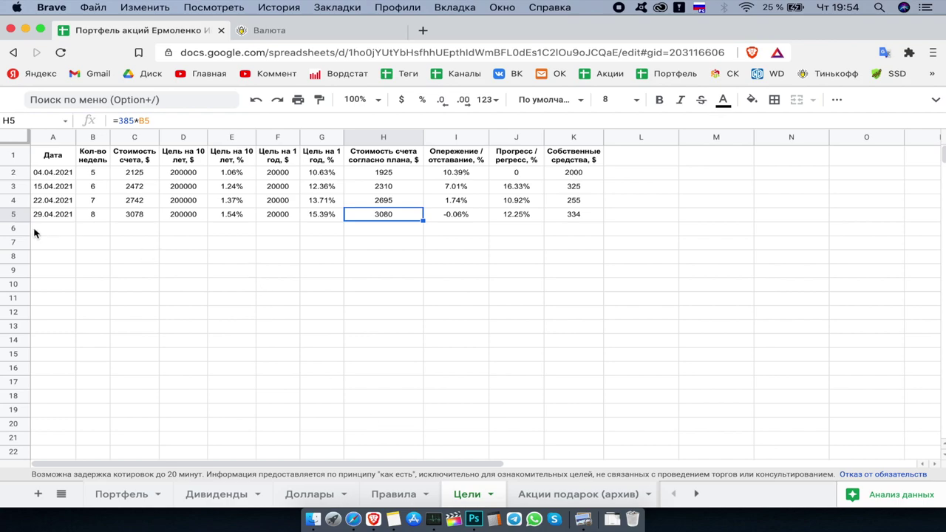
{"action": "left_click", "coordinate": [18, 217]}
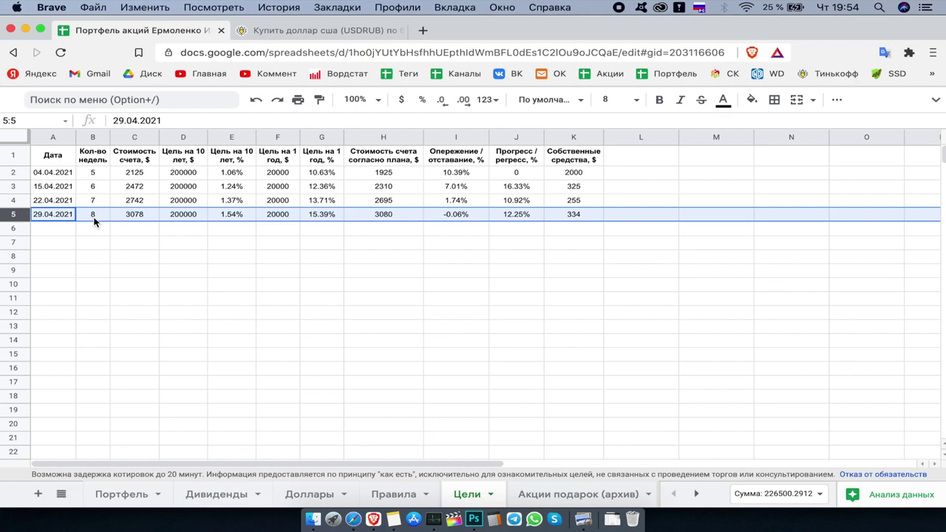
{"action": "left_click", "coordinate": [145, 218]}
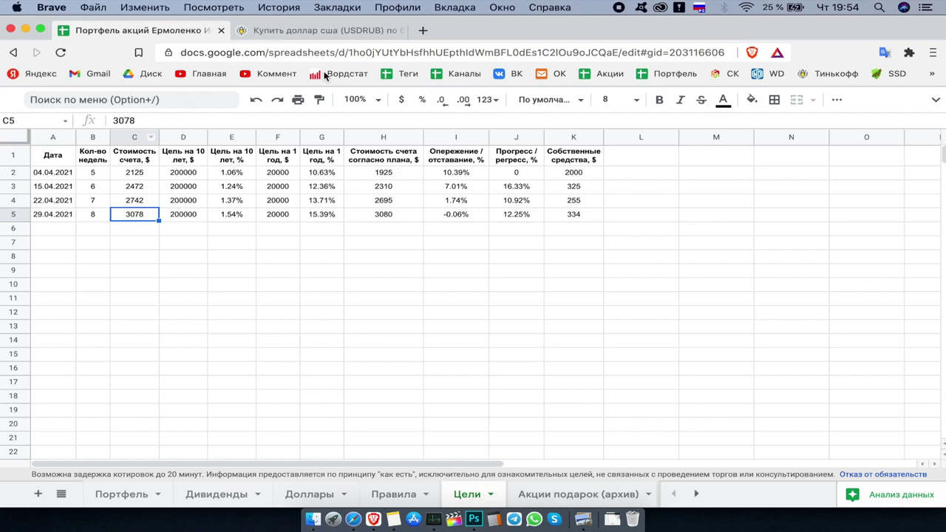
{"action": "left_click", "coordinate": [318, 31]}
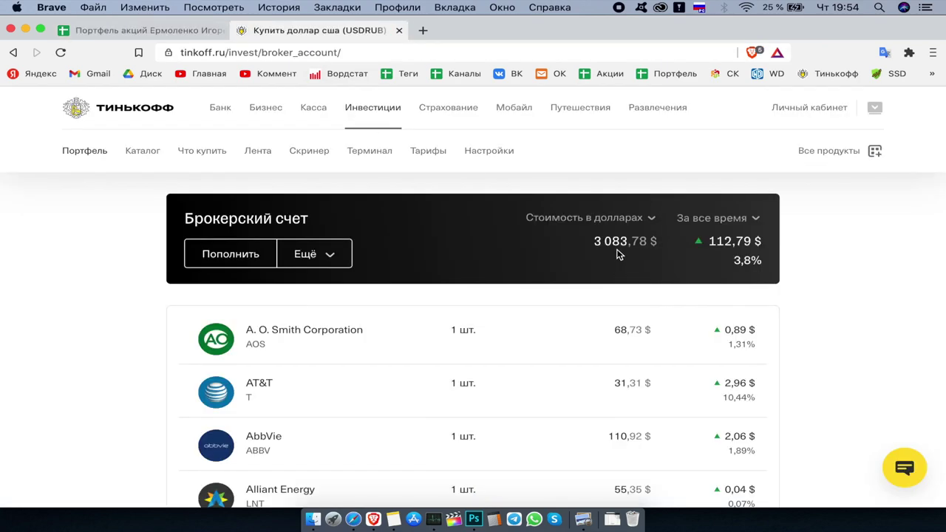
{"action": "left_click", "coordinate": [137, 31]}
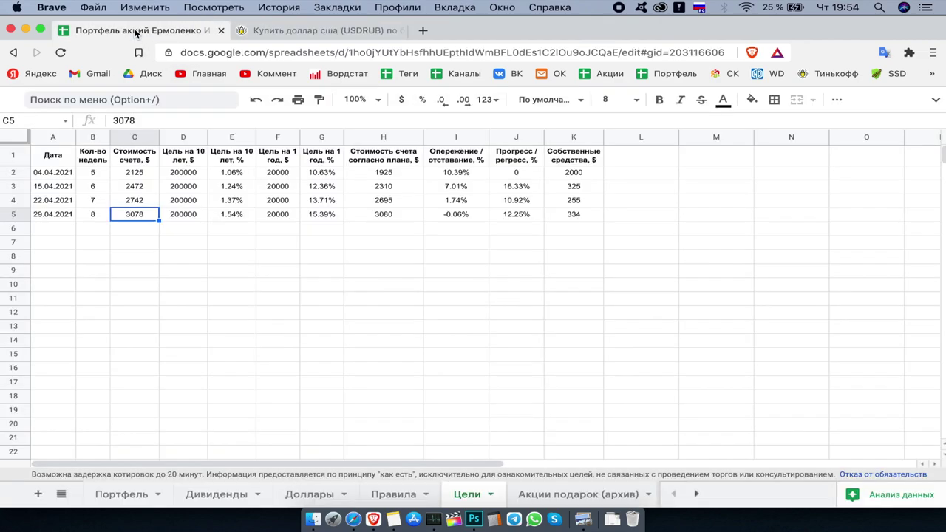
{"action": "type", "text": "3083"}
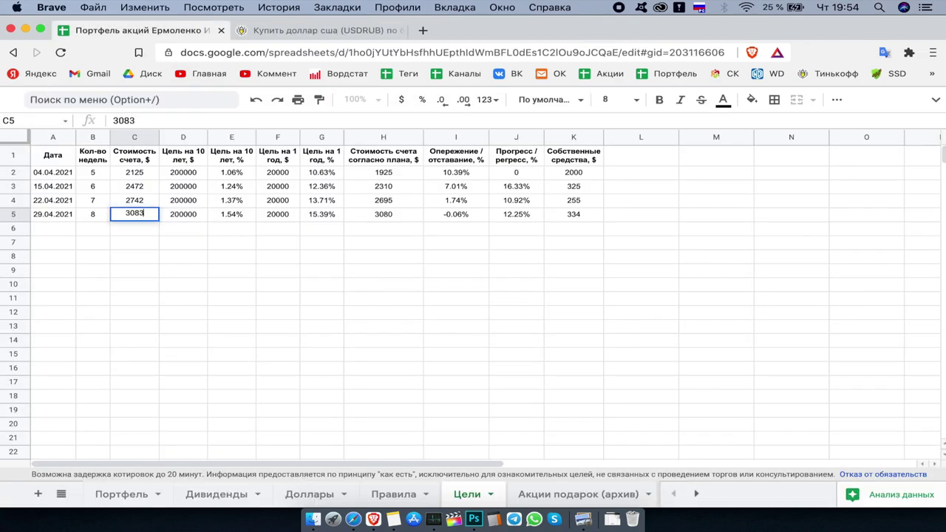
{"action": "key", "text": "Return"}
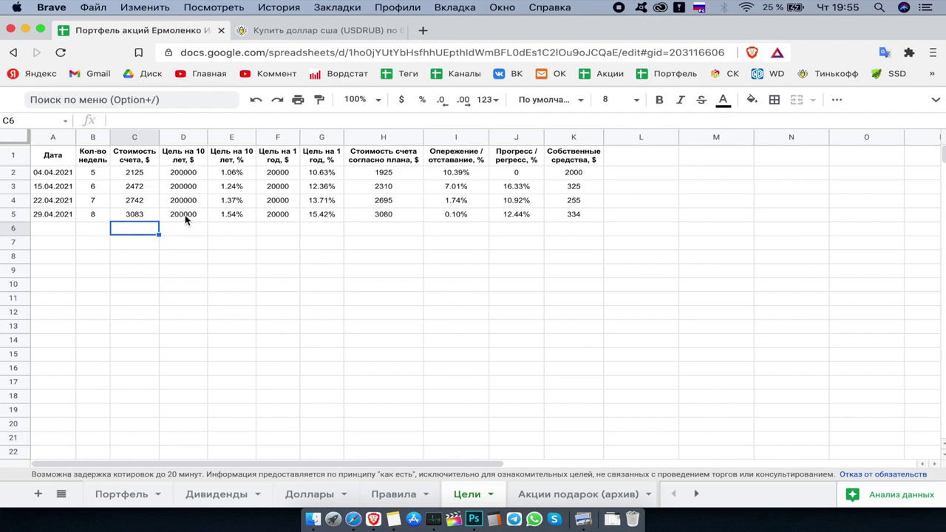
Step: Examine the ten-year goal, its completion percentage and the planned account value in the 29.04.2021 row
{"action": "left_click", "coordinate": [185, 216]}
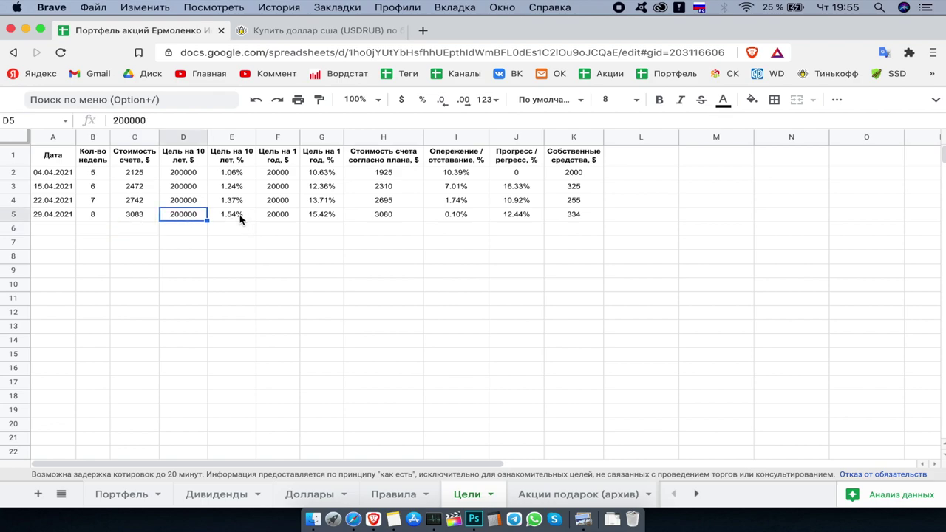
{"action": "left_click", "coordinate": [240, 214]}
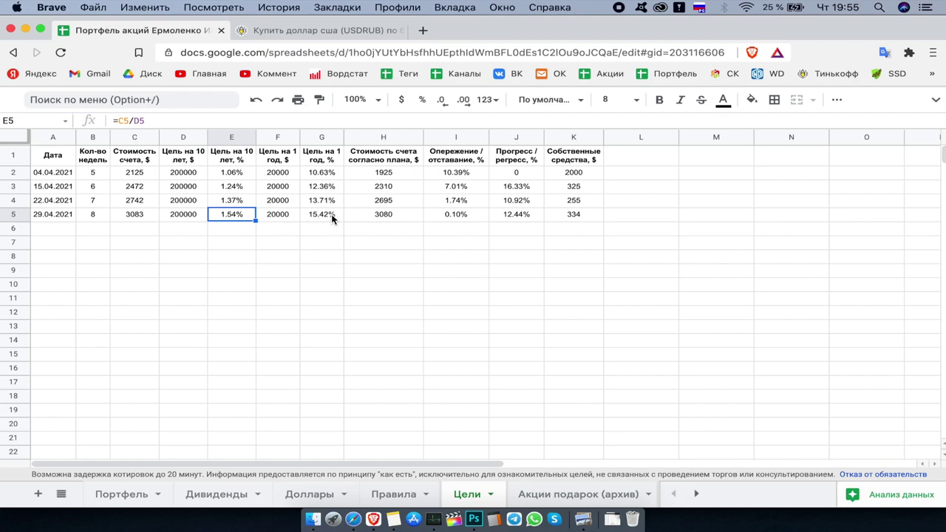
{"action": "left_click", "coordinate": [390, 214]}
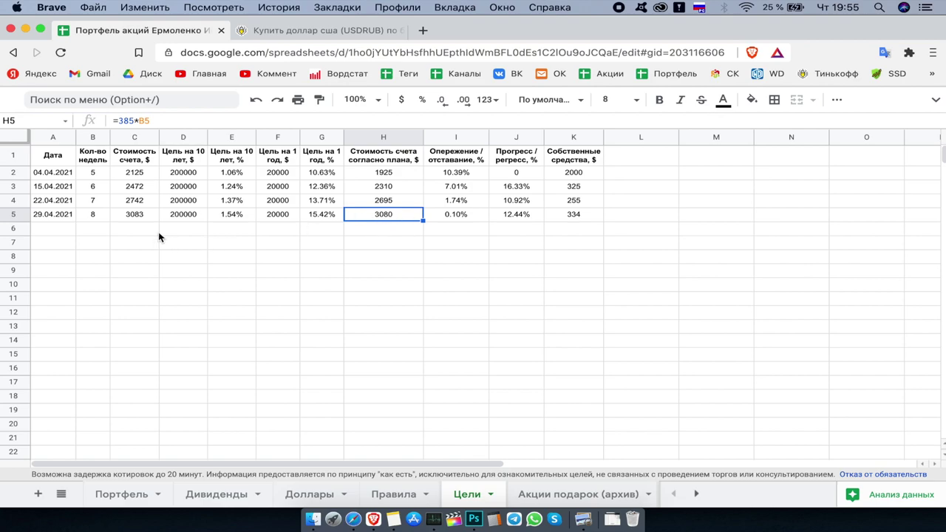
Step: Examine the lead/lag and progress formulas in the 29.04.2021 row, and the weekly progress values in J2:J5
{"action": "left_click", "coordinate": [147, 216]}
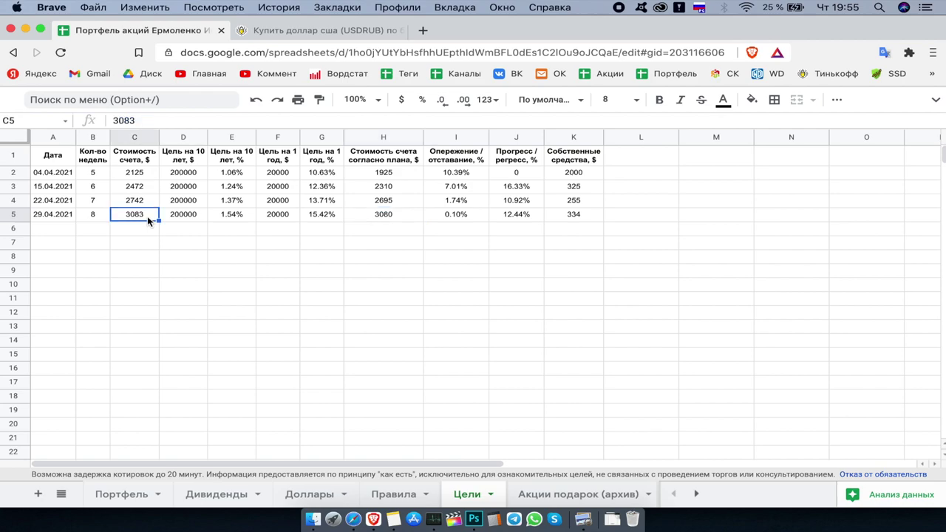
{"action": "left_click", "coordinate": [467, 214]}
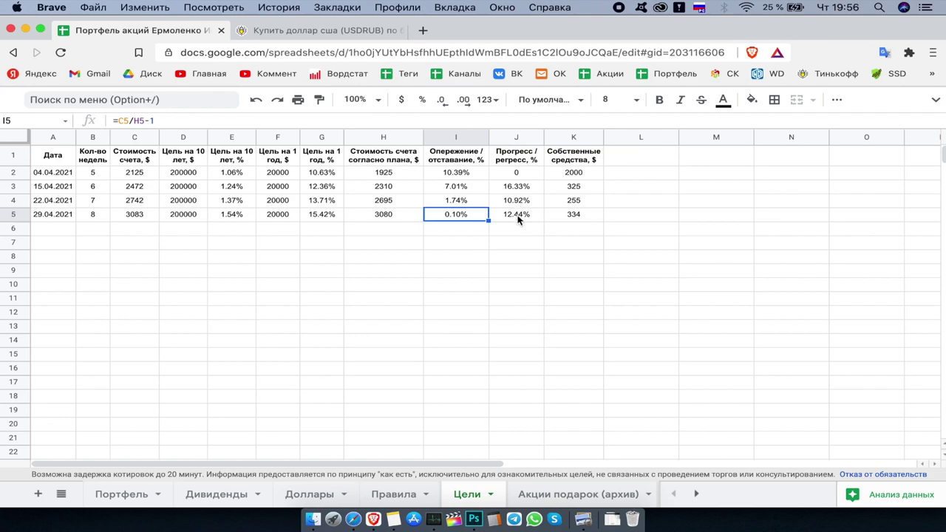
{"action": "double_click", "coordinate": [518, 216]}
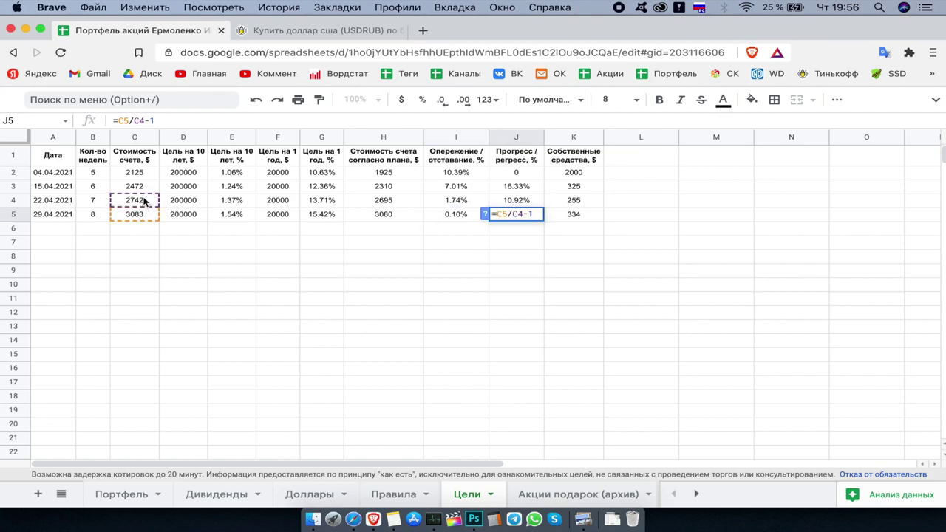
{"action": "key", "text": "Escape"}
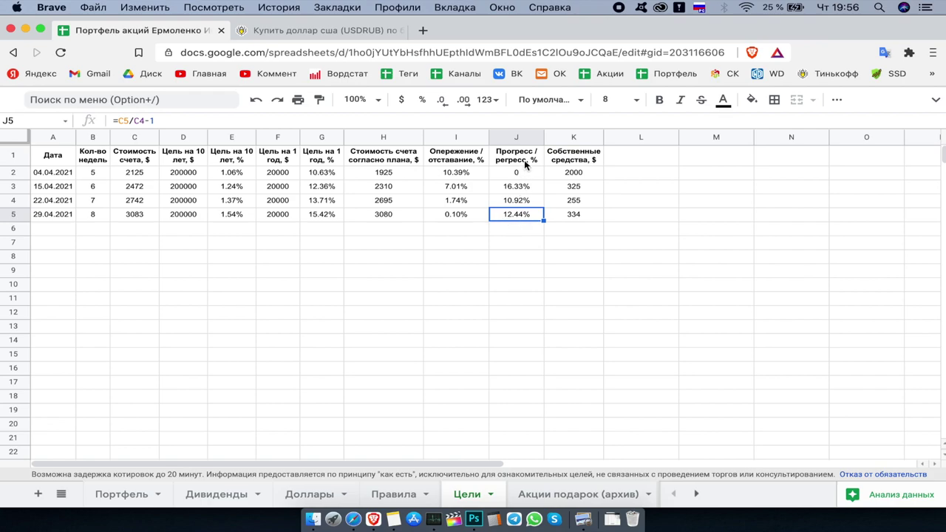
{"action": "left_click_drag", "start_coordinate": [524, 174], "coordinate": [524, 215]}
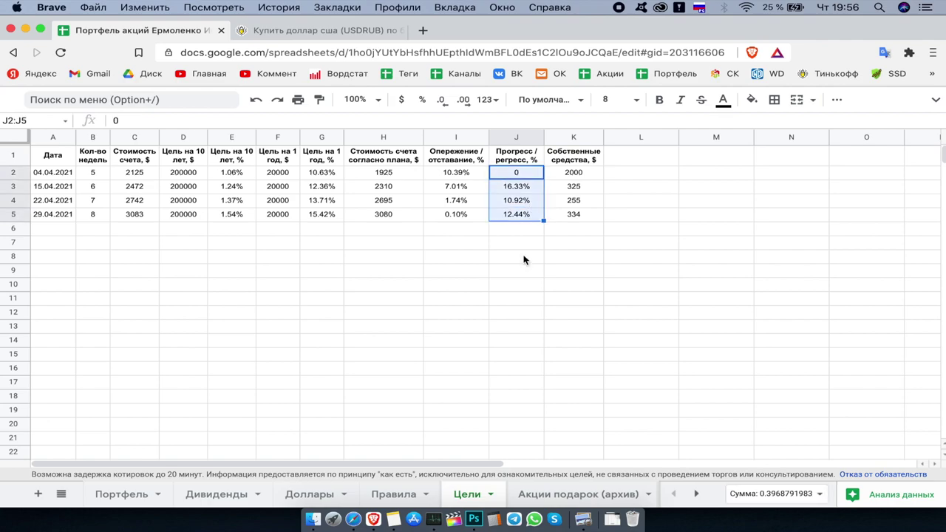
{"action": "left_click", "coordinate": [591, 139]}
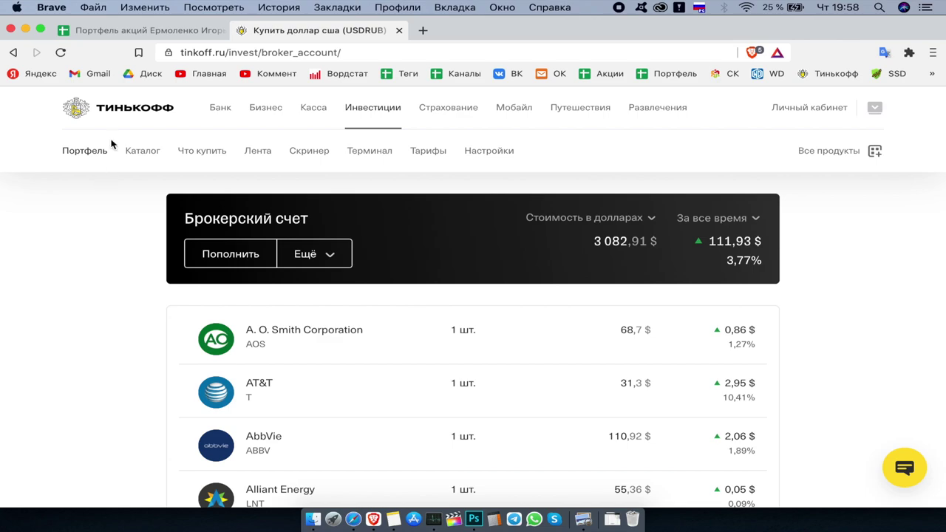
Step: On the Портфель sheet, sort the stocks in ascending order by change from average share cost and select the tickers in rows 7–14
{"action": "left_click", "coordinate": [124, 30]}
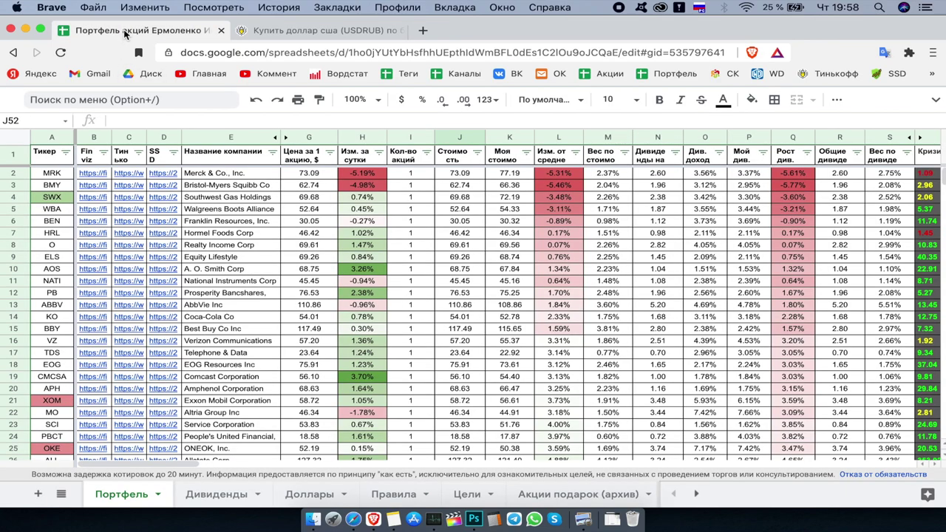
{"action": "left_click", "coordinate": [472, 341]}
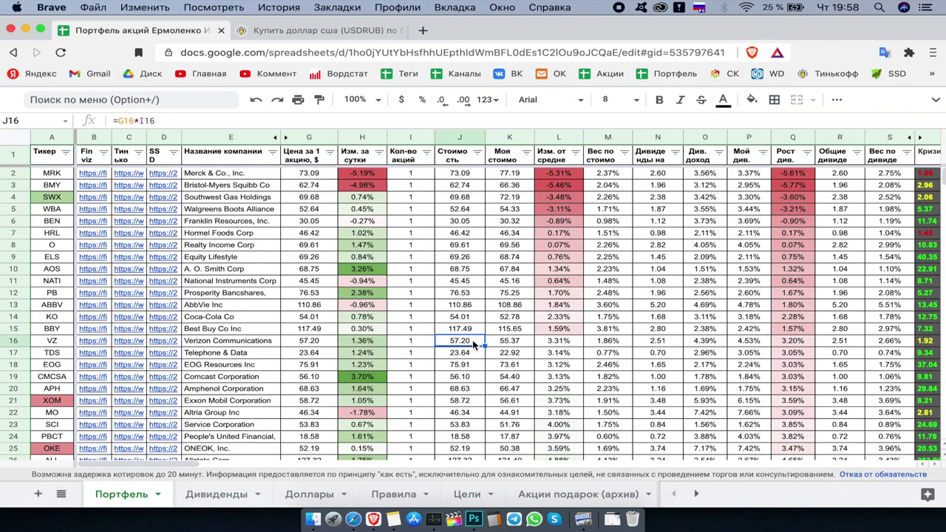
{"action": "left_click", "coordinate": [936, 100]}
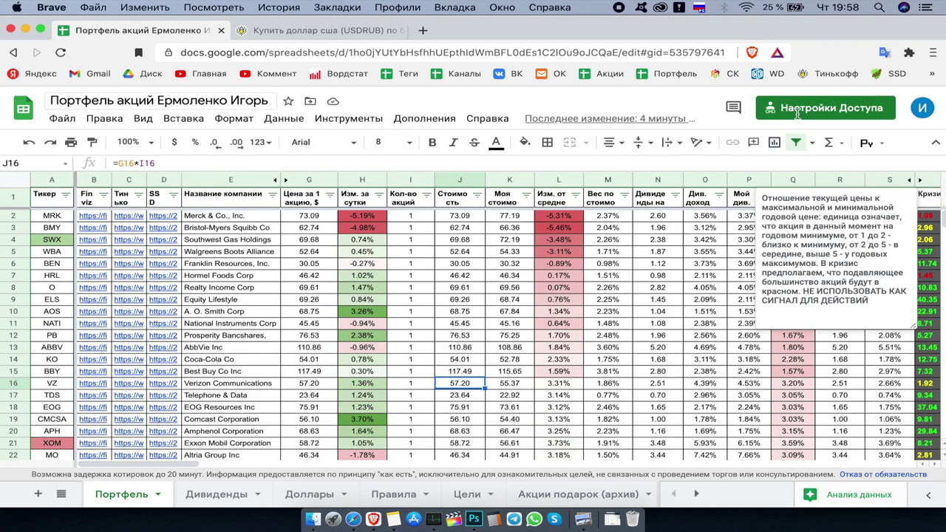
{"action": "key", "text": "ctrl+shift+f"}
{"action": "scroll", "coordinate": [65, 358], "scroll_direction": "down", "scroll_amount": 9}
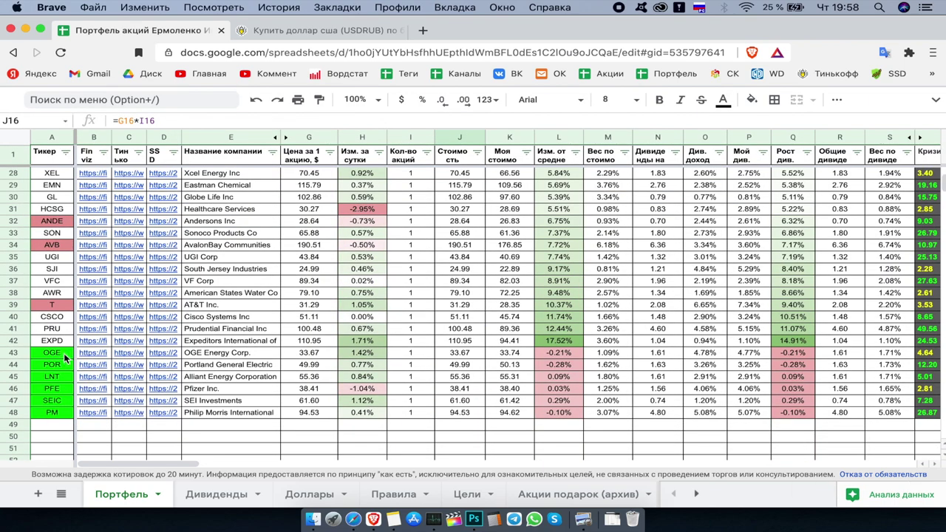
{"action": "left_click", "coordinate": [576, 153]}
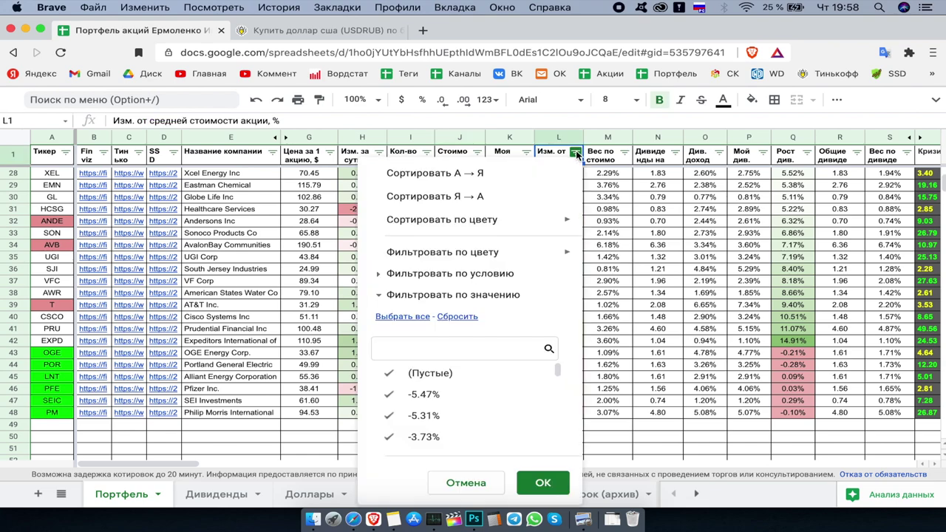
{"action": "left_click", "coordinate": [449, 175]}
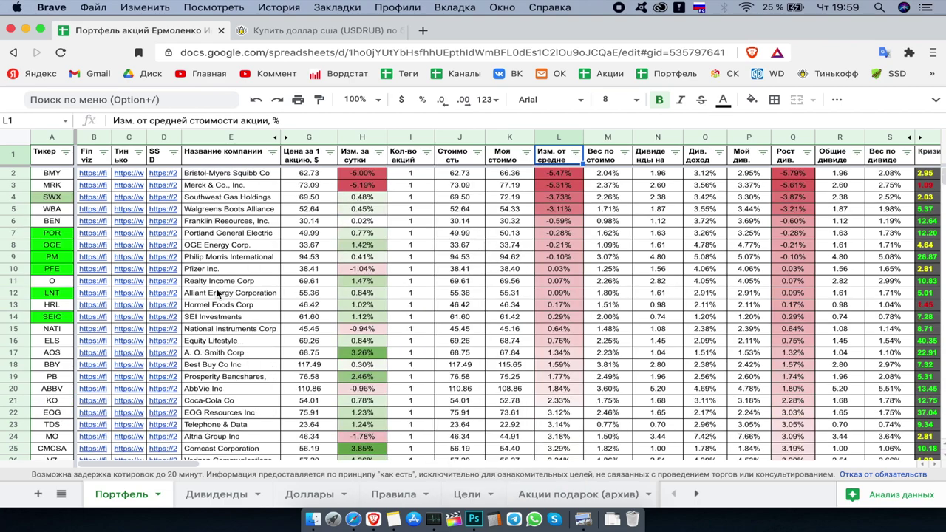
{"action": "left_click_drag", "start_coordinate": [52, 233], "coordinate": [59, 317]}
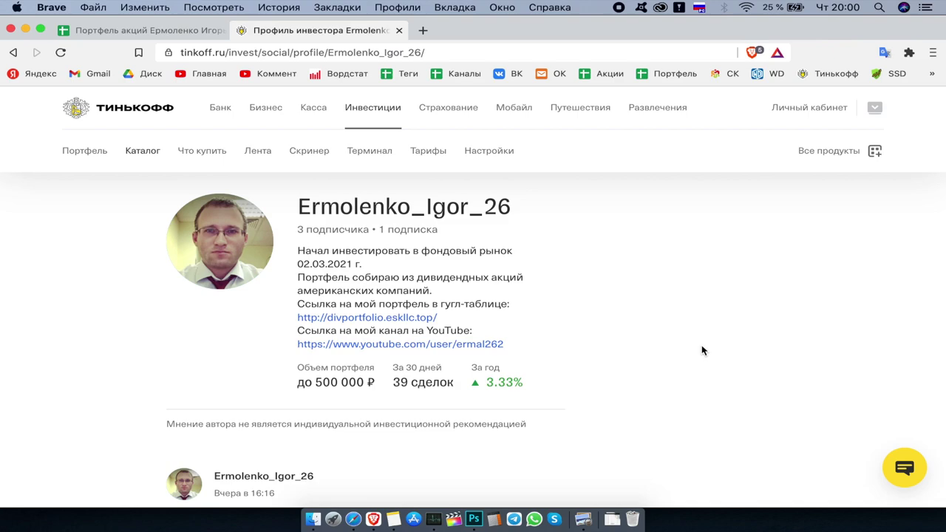
Step: Examine the Tinkoff investor profile's description and statistics, and its post about the Andersons Inc. dividend
{"action": "left_click_drag", "start_coordinate": [298, 208], "coordinate": [512, 210]}
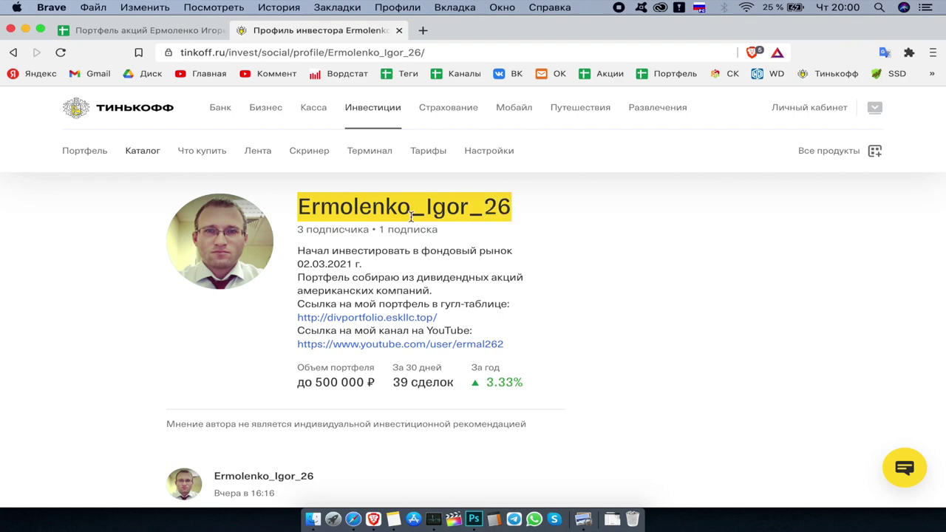
{"action": "scroll", "coordinate": [590, 277], "scroll_direction": "down", "scroll_amount": 5}
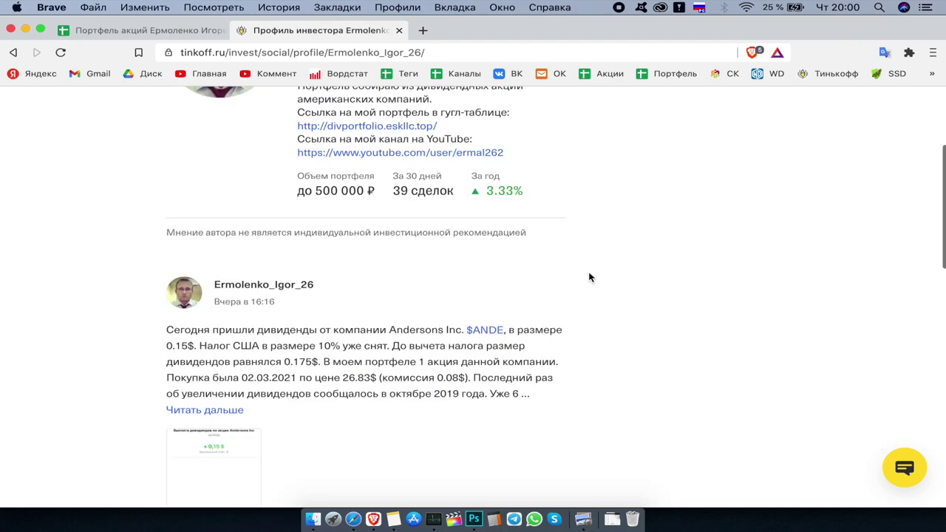
{"action": "scroll", "coordinate": [590, 277], "scroll_direction": "down", "scroll_amount": 1}
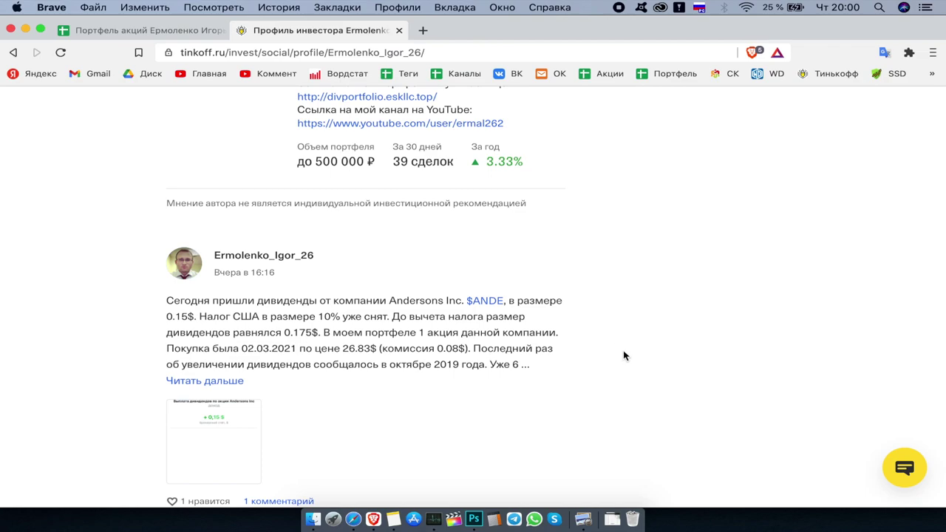
{"action": "scroll", "coordinate": [623, 356], "scroll_direction": "up", "scroll_amount": 6}
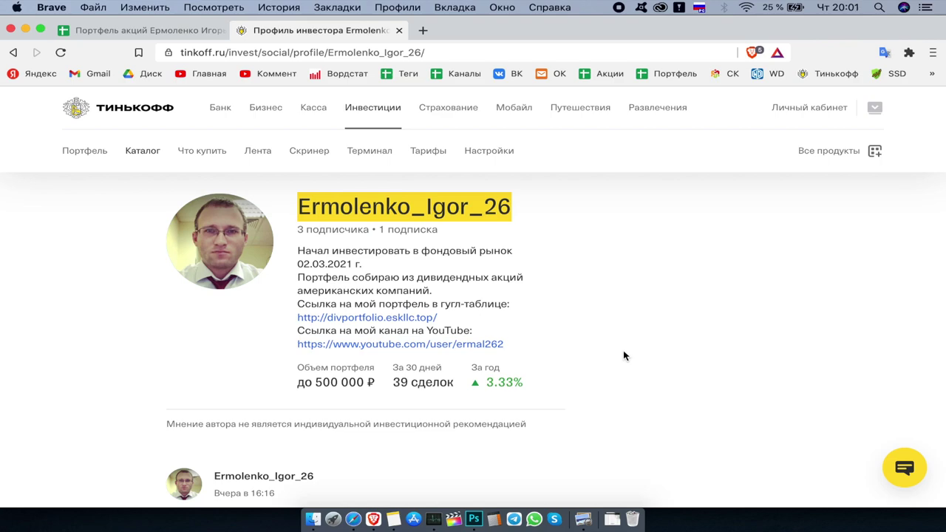
{"action": "left_click", "coordinate": [342, 246]}
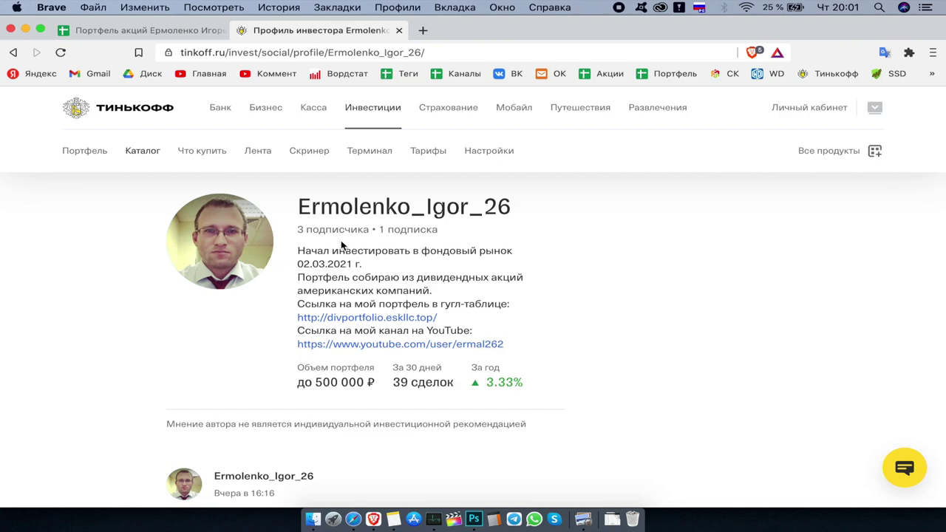
Step: Check the Tinkoff brokerage account value and set the 29.04.2021 account value in C5 of the Цели sheet to 3082
{"action": "key", "text": "super+bracketleft"}
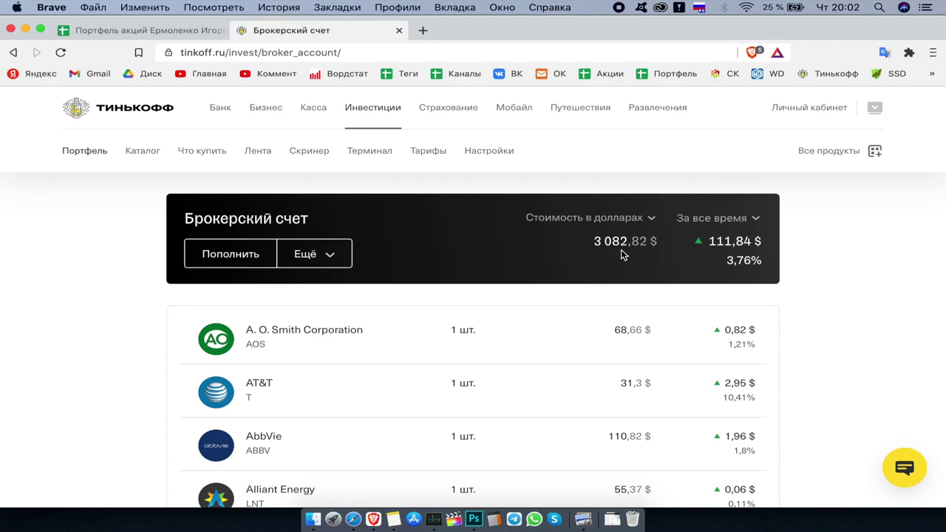
{"action": "left_click", "coordinate": [116, 31]}
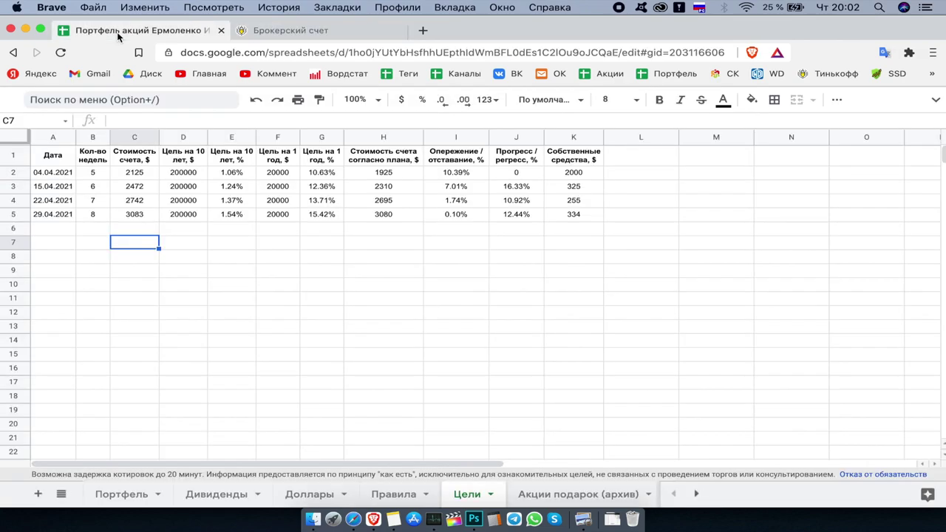
{"action": "double_click", "coordinate": [140, 213]}
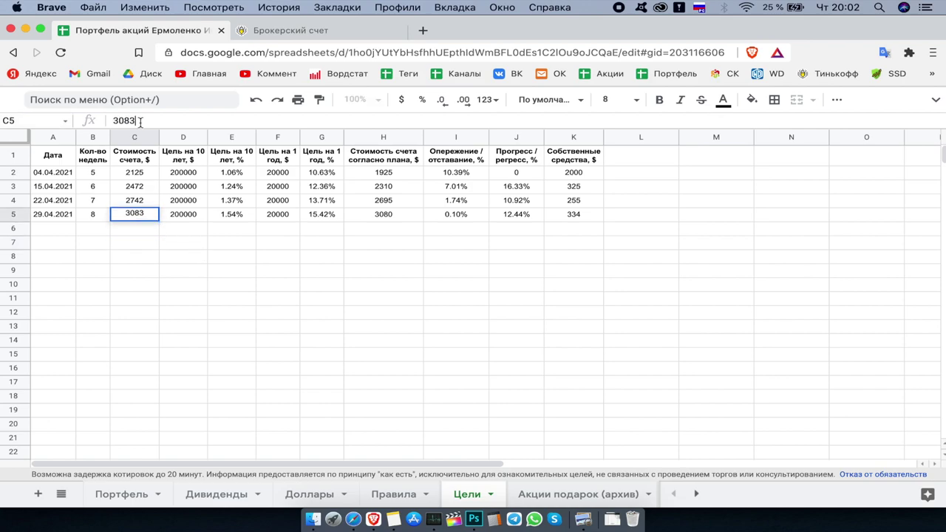
{"action": "key", "text": "BackSpace"}
{"action": "type", "text": "2"}
{"action": "key", "text": "Return"}
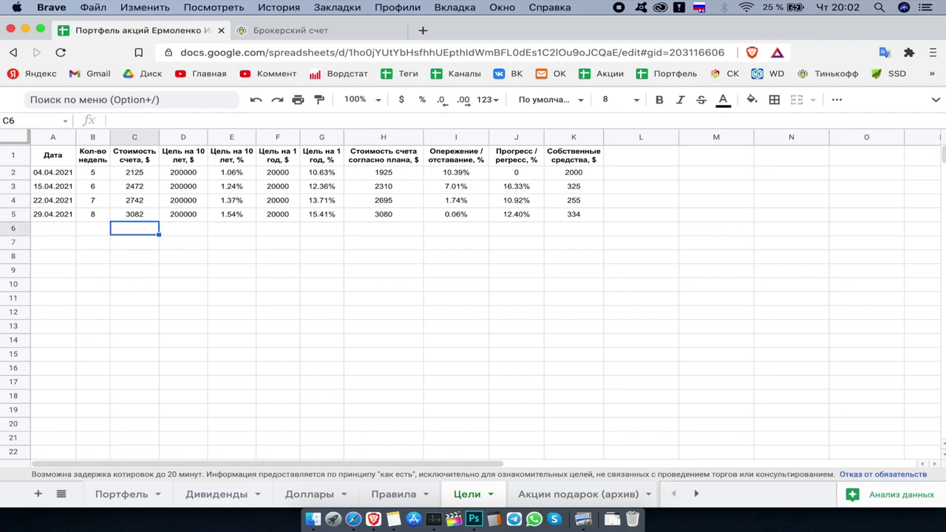
{"action": "left_click", "coordinate": [171, 259]}
Step: Recheck the Tinkoff brokerage account value and set C5 on the Цели sheet to 3083
{"action": "key", "text": "ctrl+Tab"}
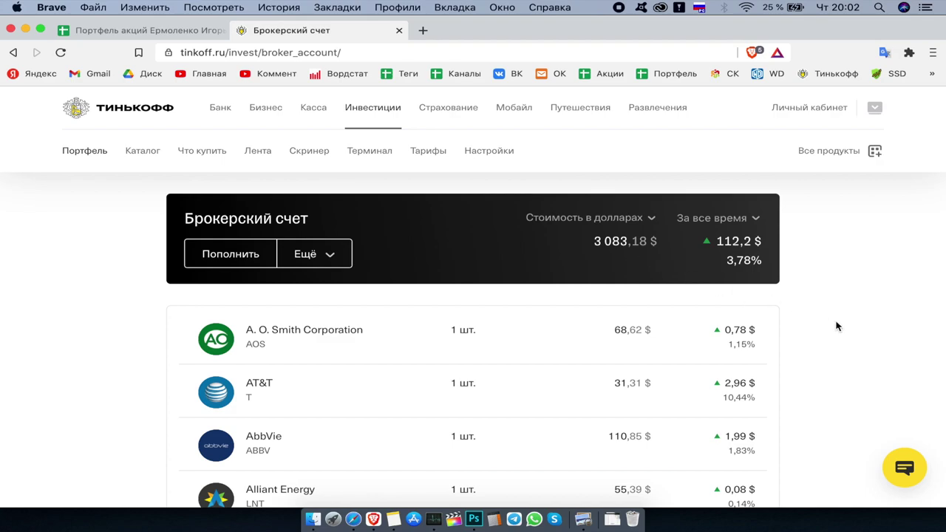
{"action": "left_click", "coordinate": [138, 32]}
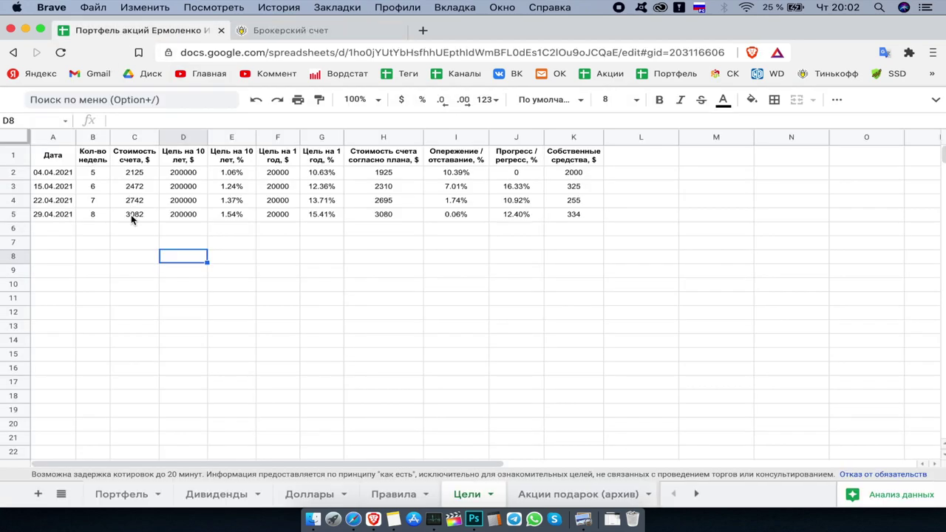
{"action": "key", "text": "Left"}
{"action": "key", "text": "Up"}
{"action": "key", "text": "Up"}
{"action": "key", "text": "Up"}
{"action": "left_click", "coordinate": [146, 116]}
{"action": "key", "text": "BackSpace"}
{"action": "type", "text": "3"}
{"action": "key", "text": "Return"}
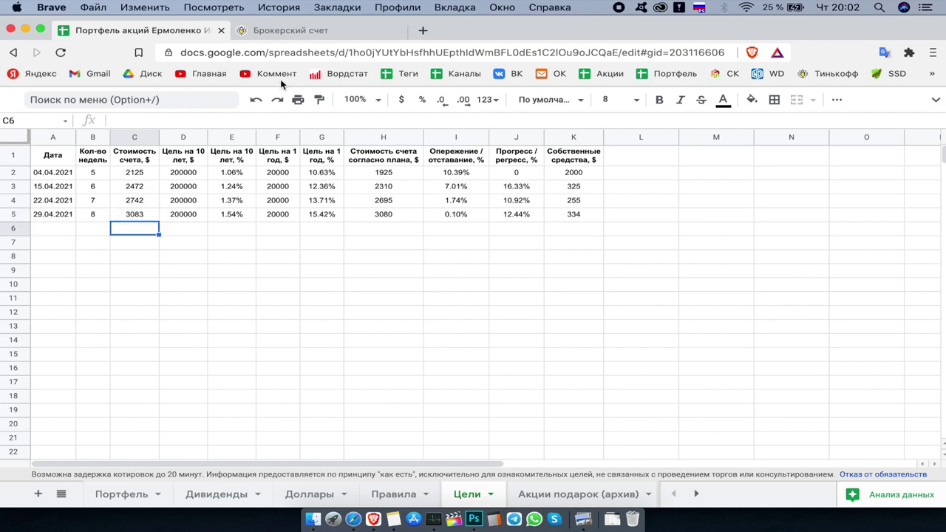
{"action": "left_click", "coordinate": [302, 31]}
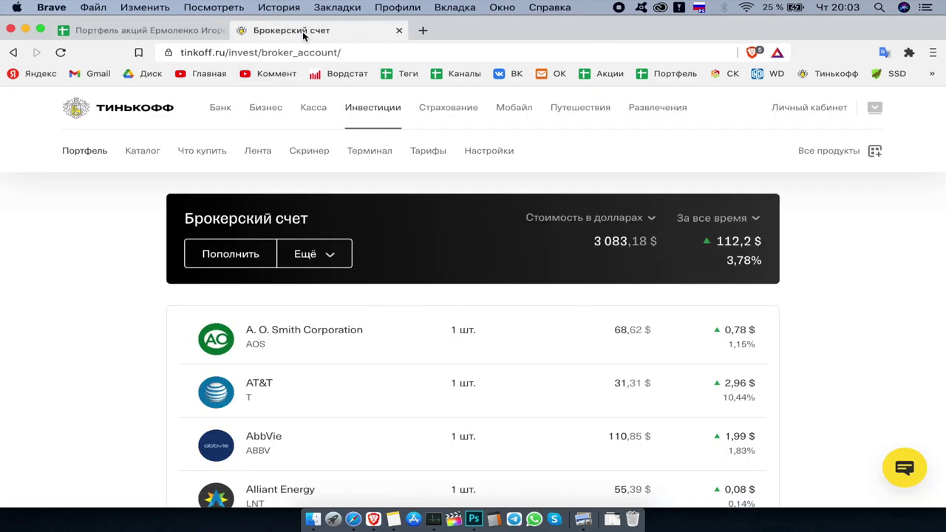